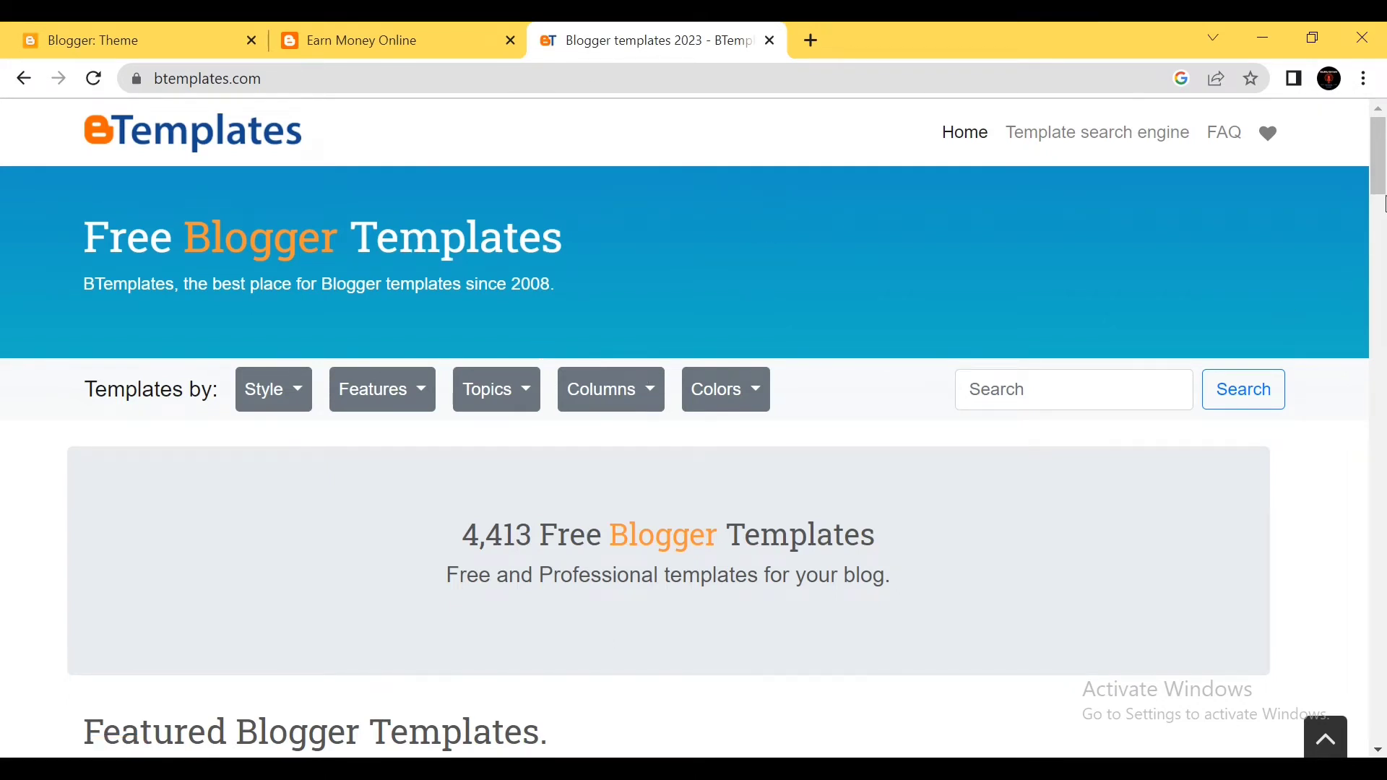
# Open the Cihuatl template among BTemplates' featured Blogger templates and download its free version.
pyautogui.scroll(-10, 1384, 204)
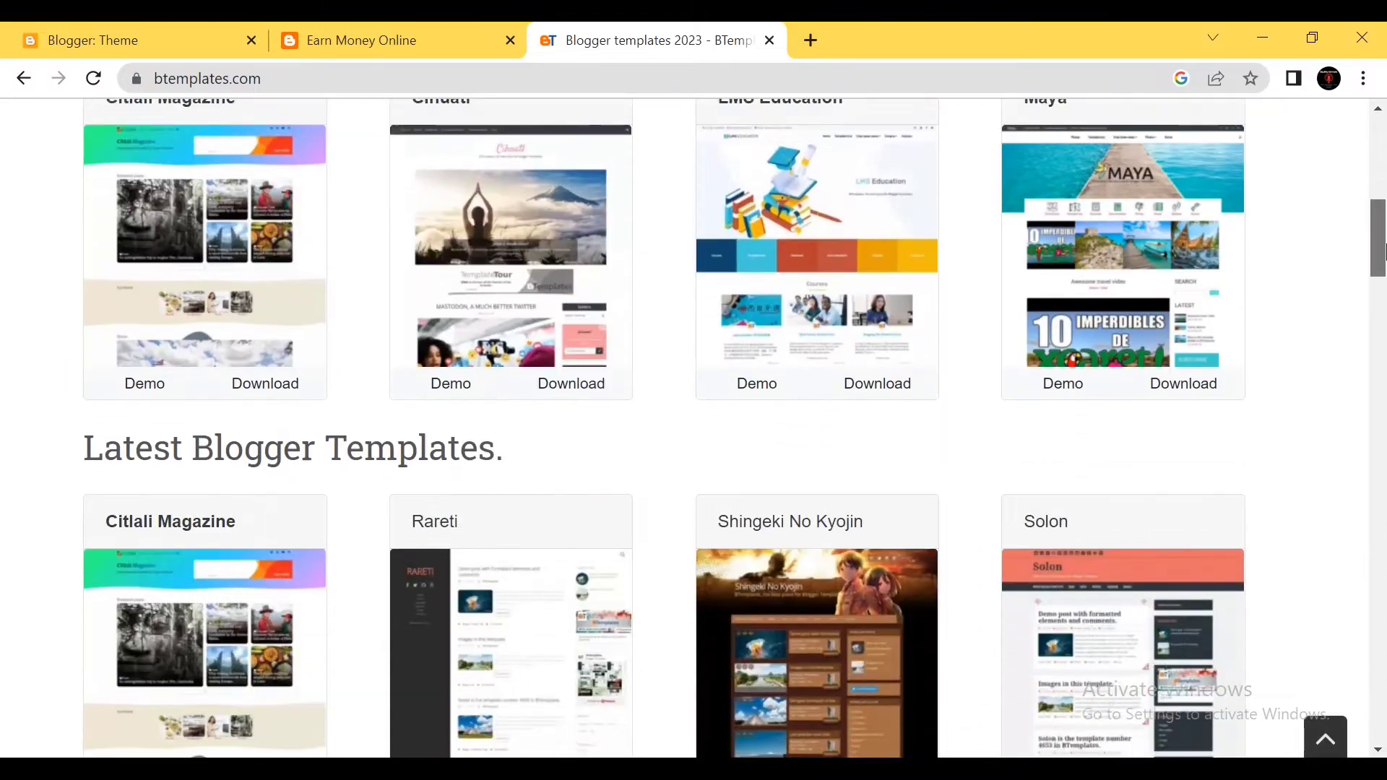
pyautogui.moveTo(1385, 249)
pyautogui.mouseDown()
pyautogui.moveTo(1378, 529)
pyautogui.moveTo(1368, 165)
pyautogui.moveTo(1384, 256)
pyautogui.moveTo(1385, 229)
pyautogui.mouseUp()
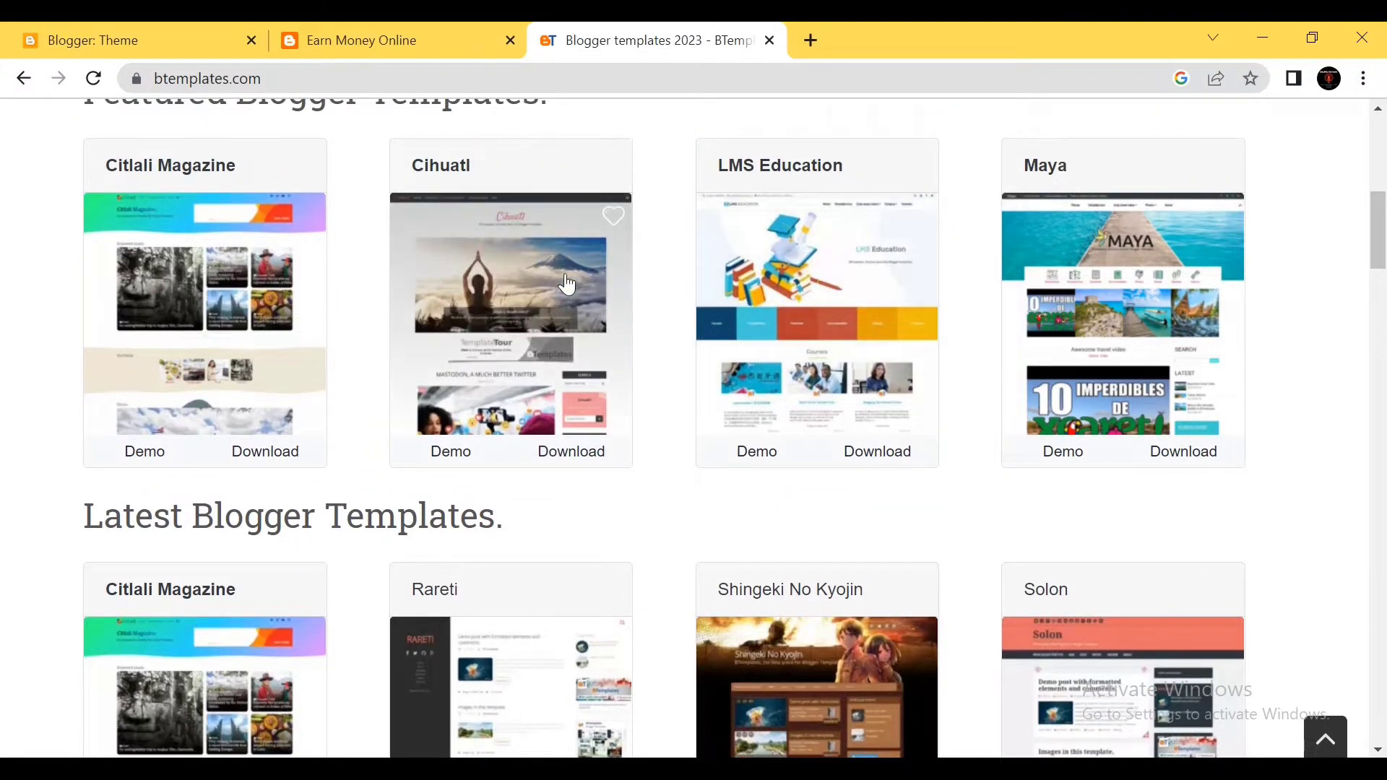
pyautogui.click(537, 289)
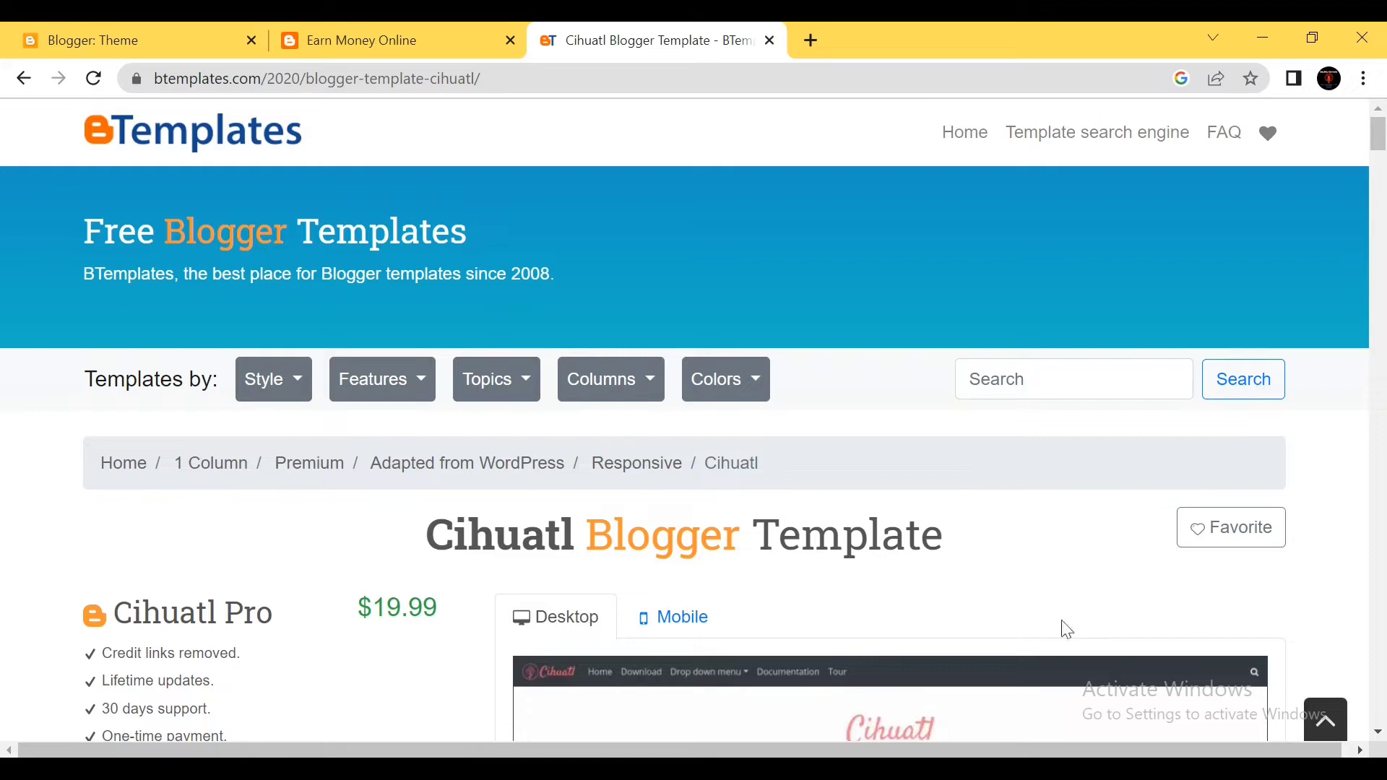
pyautogui.moveTo(1382, 146); pyautogui.dragTo(1383, 180)
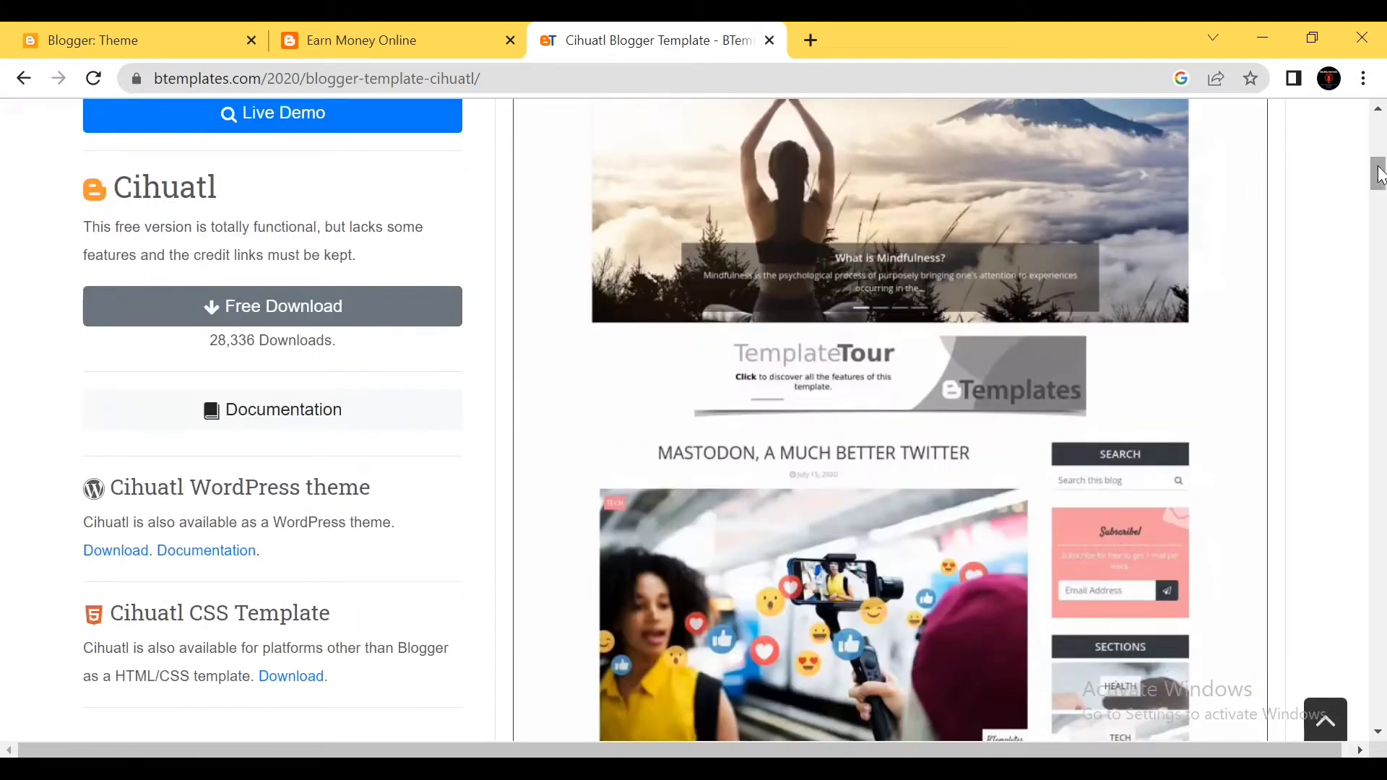
pyautogui.click(300, 309)
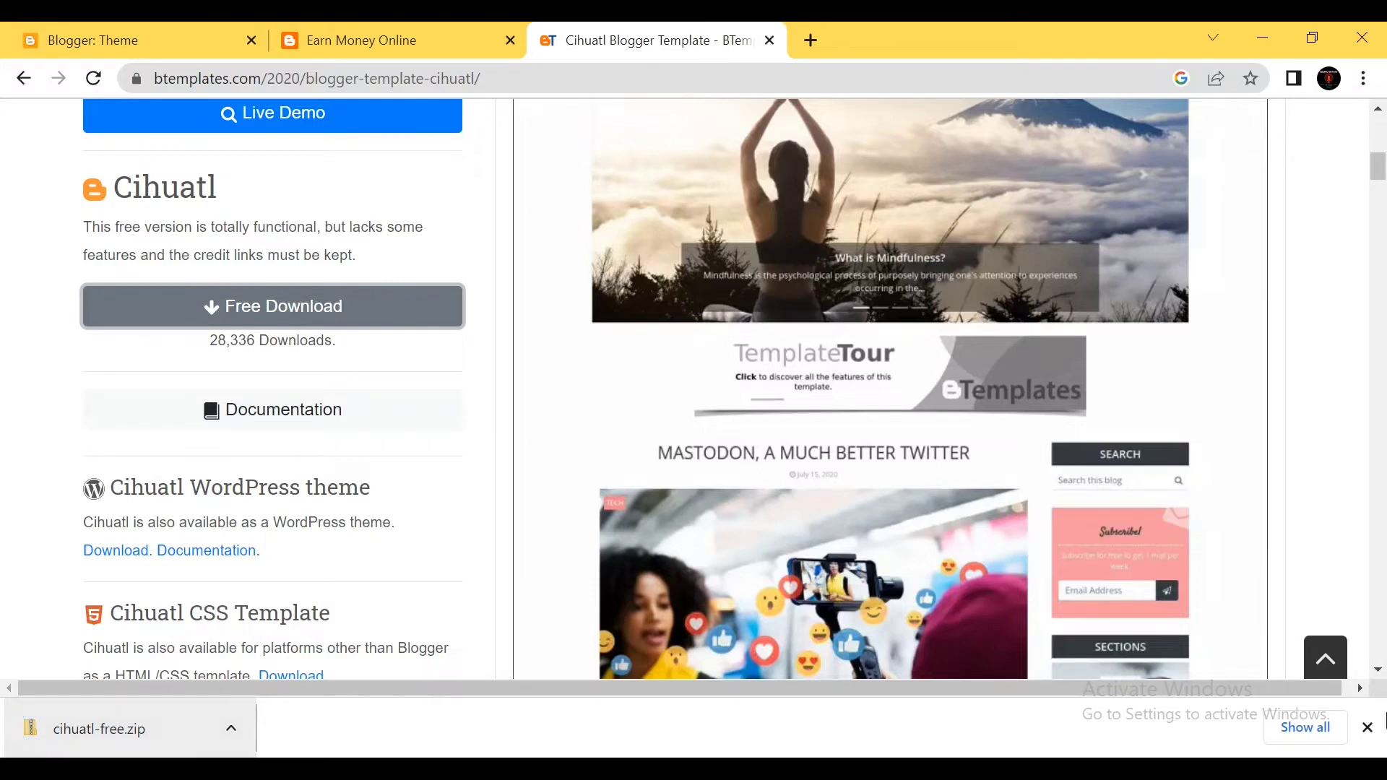
# Open the downloaded cihuatl-free archive from the Downloads folder and inspect the contents of its Cihuatl Free folder.
pyautogui.click(1305, 728)
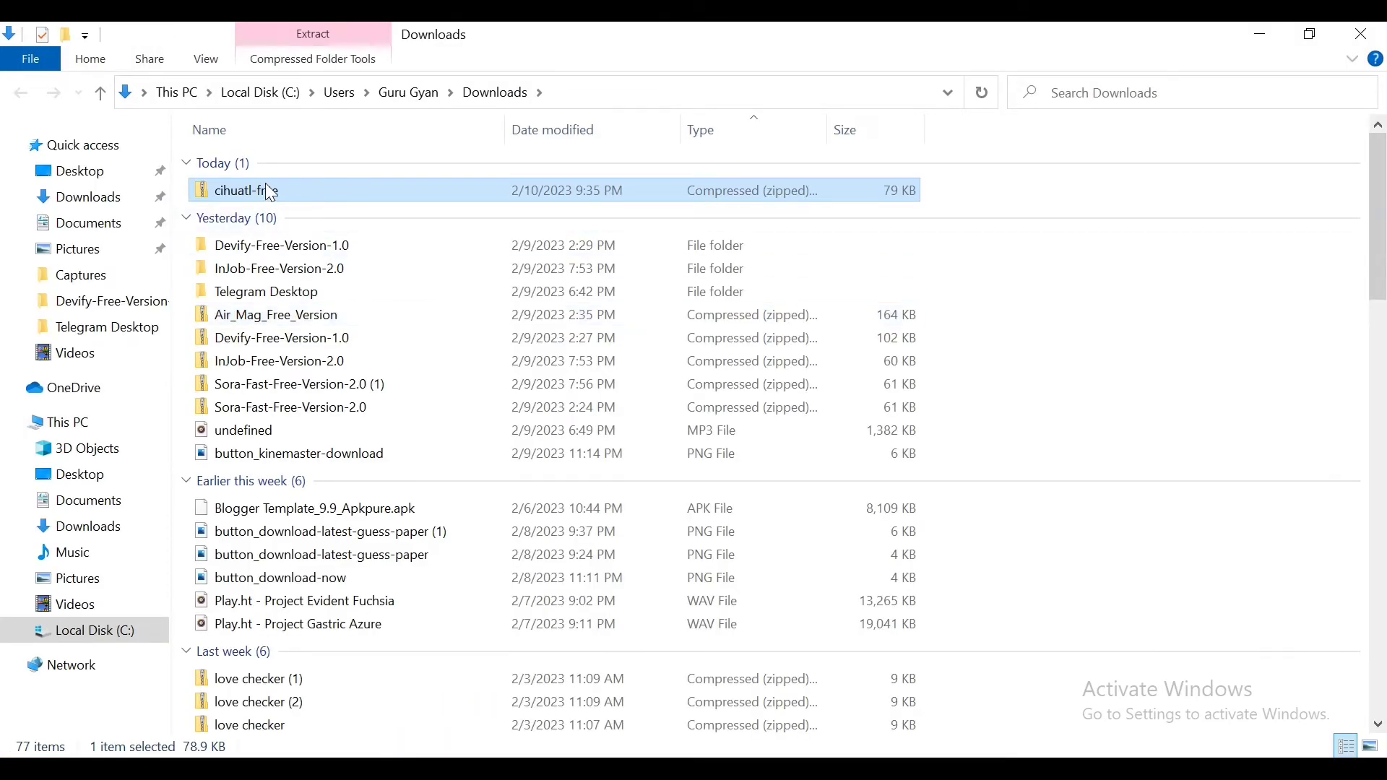
pyautogui.rightClick(271, 190)
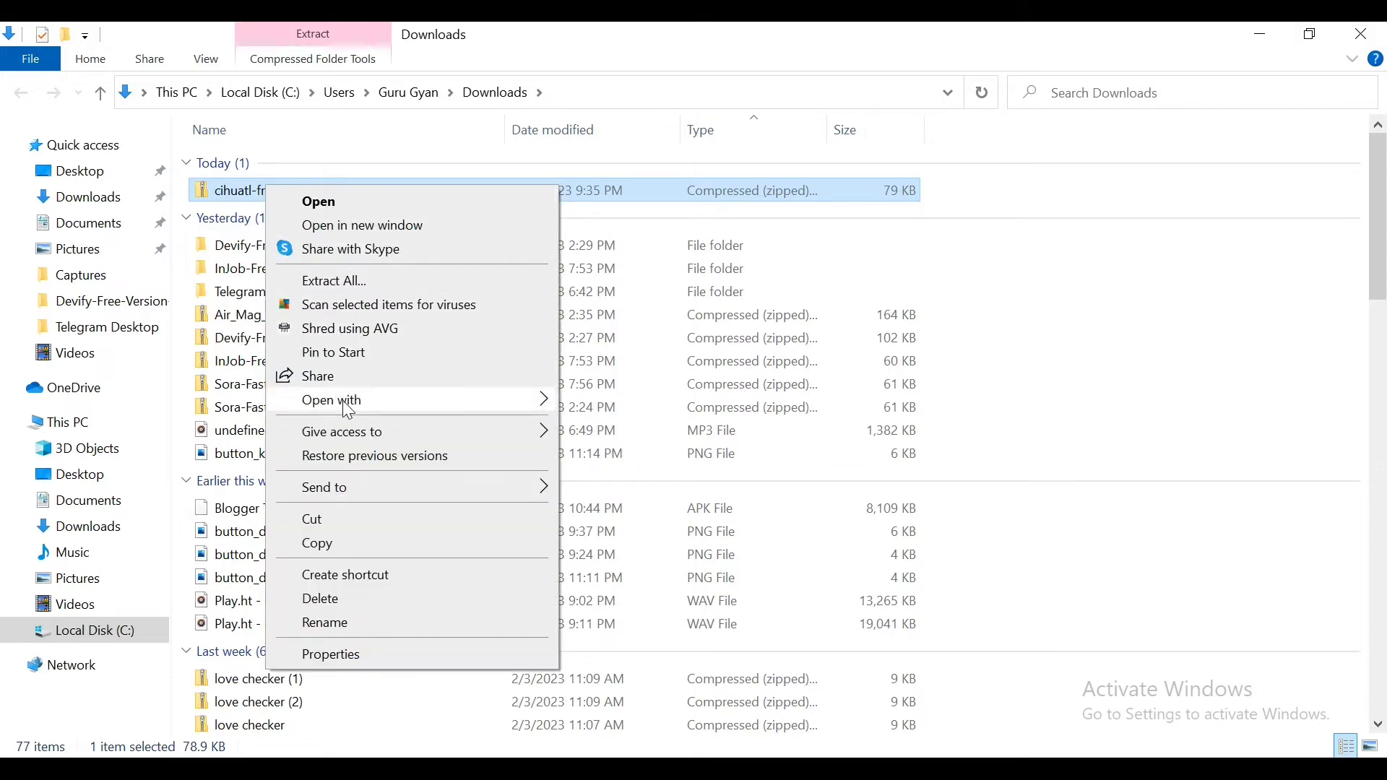
pyautogui.click(254, 190)
pyautogui.doubleClick(253, 191)
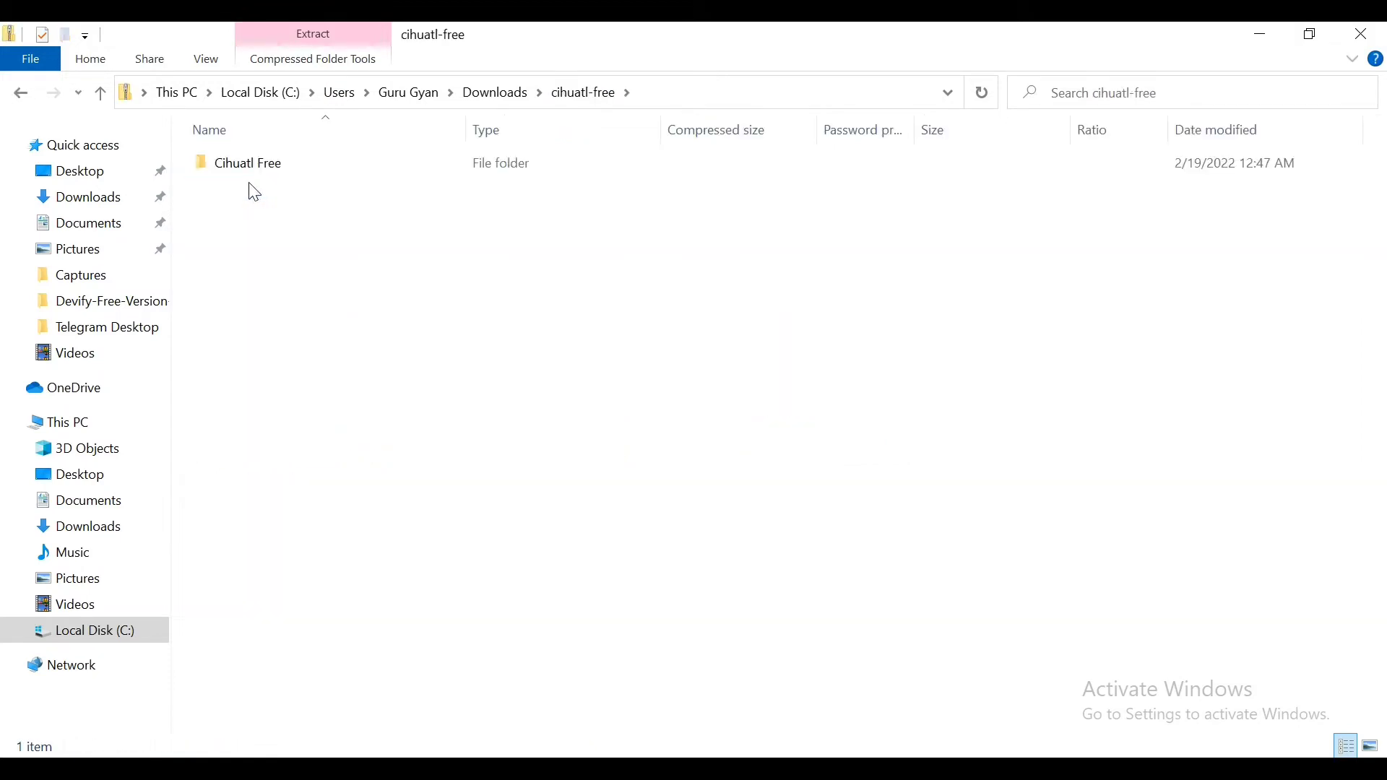
pyautogui.doubleClick(257, 176)
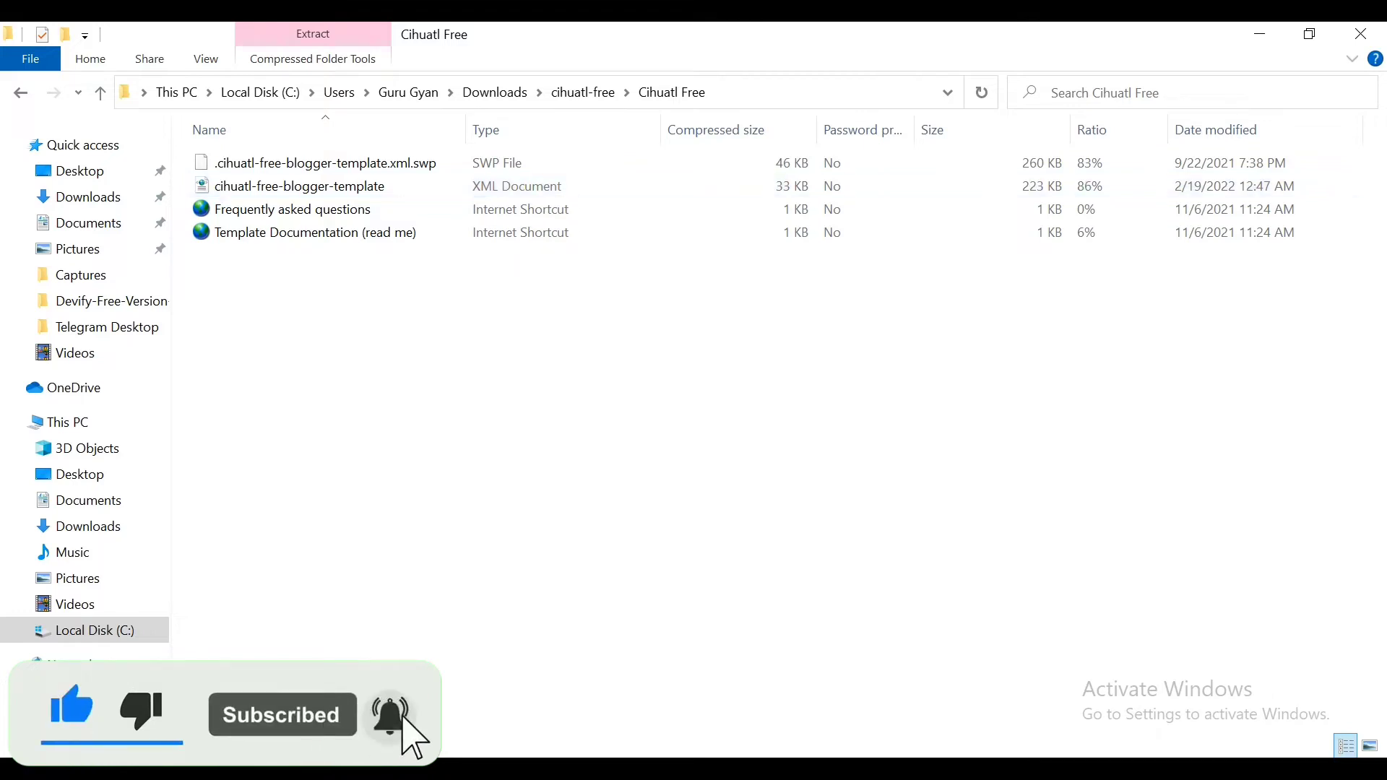
# Return to Chrome, close the Downloads page and view the Earn Money Online blog's current design.
pyautogui.click(864, 686)
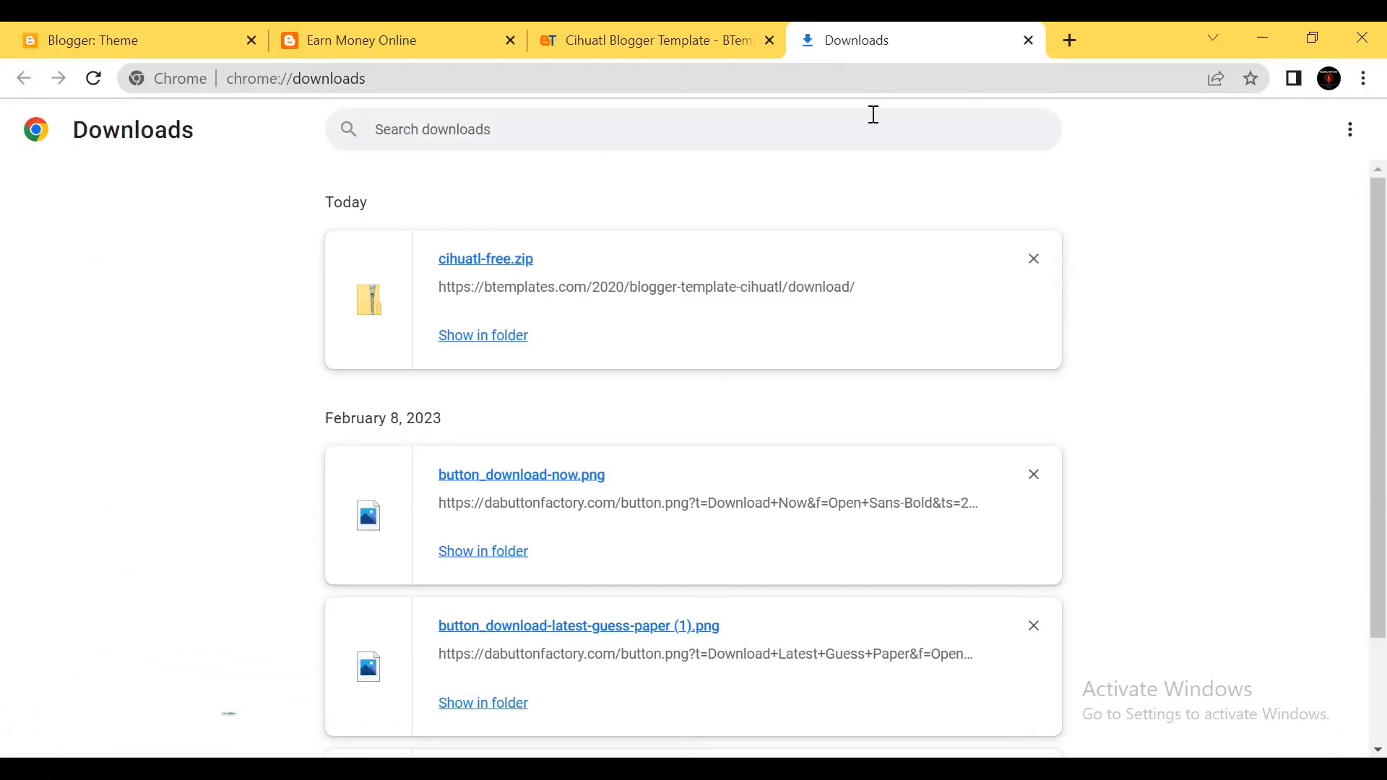
pyautogui.click(1029, 42)
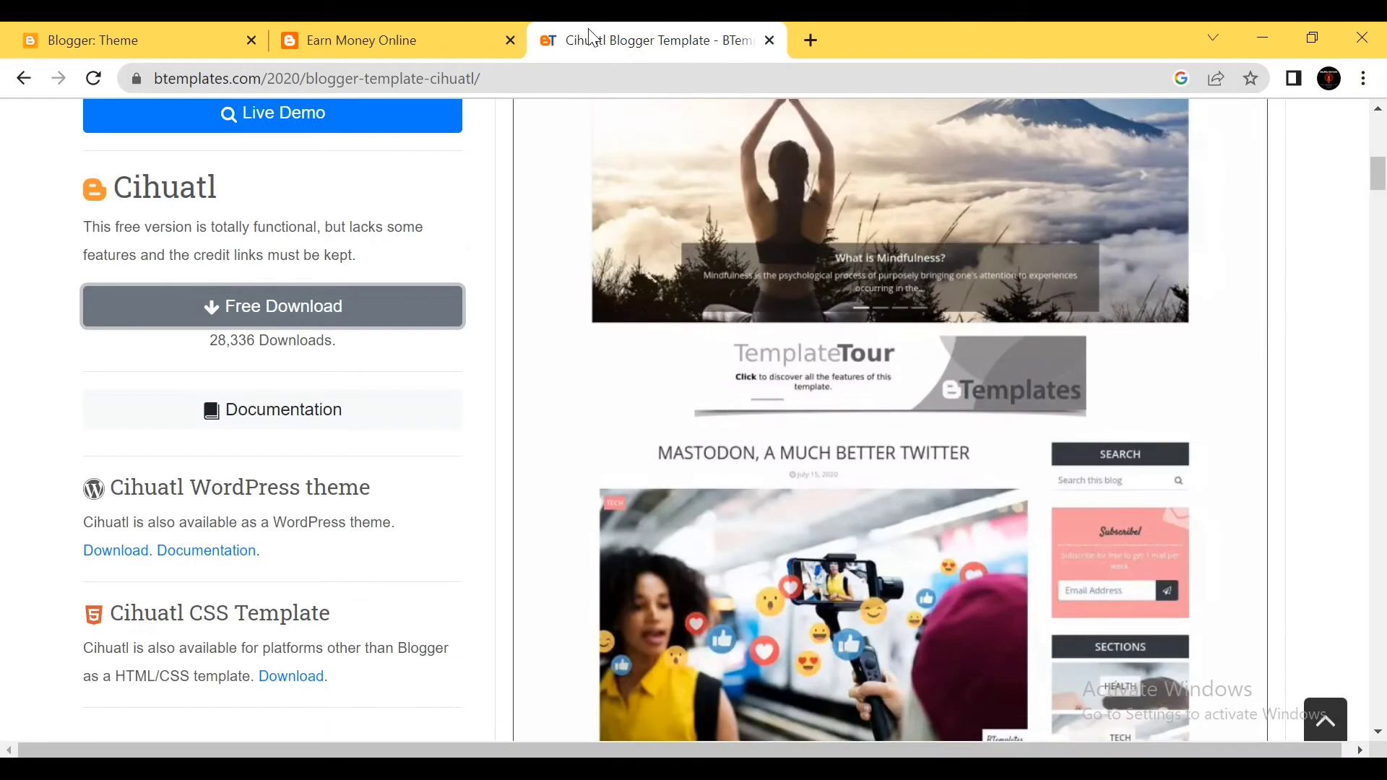
pyautogui.moveTo(1379, 182); pyautogui.dragTo(1382, 119)
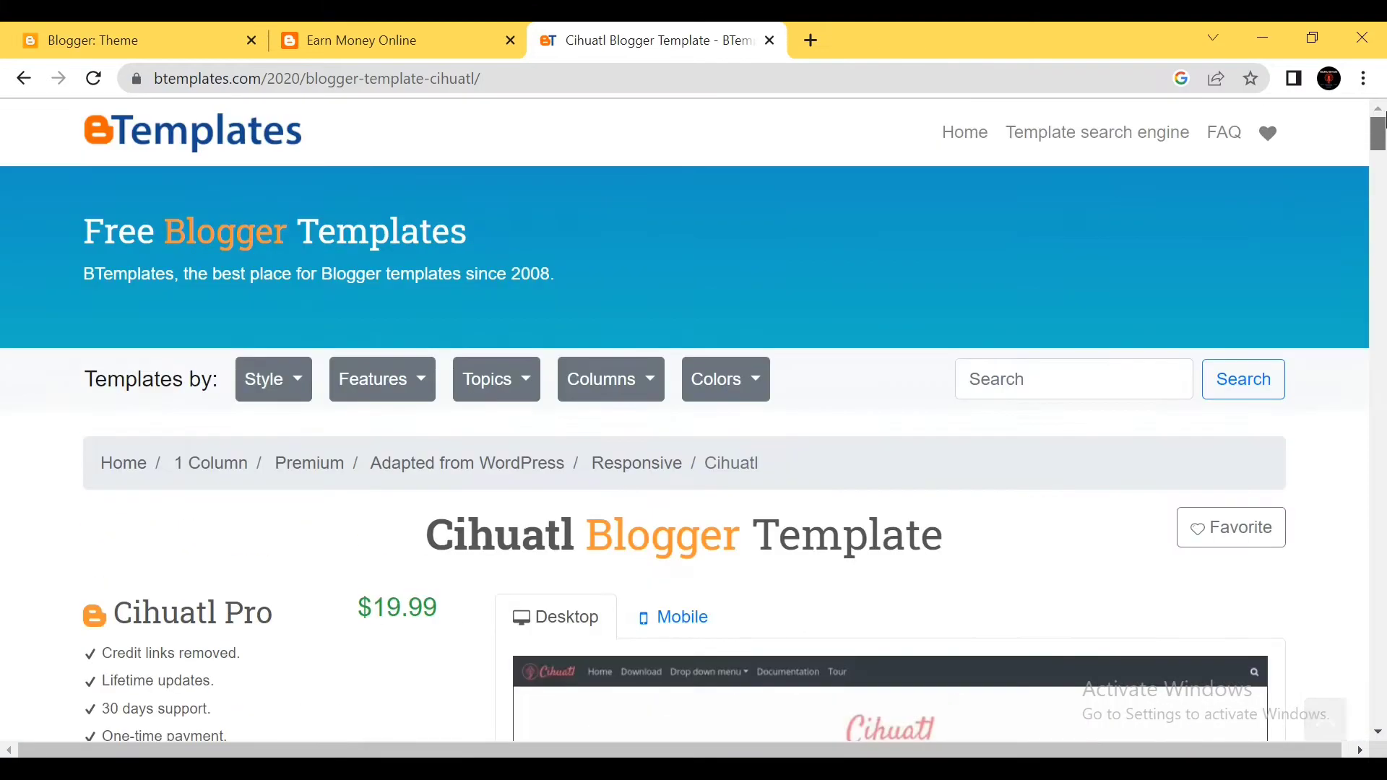
pyautogui.click(433, 34)
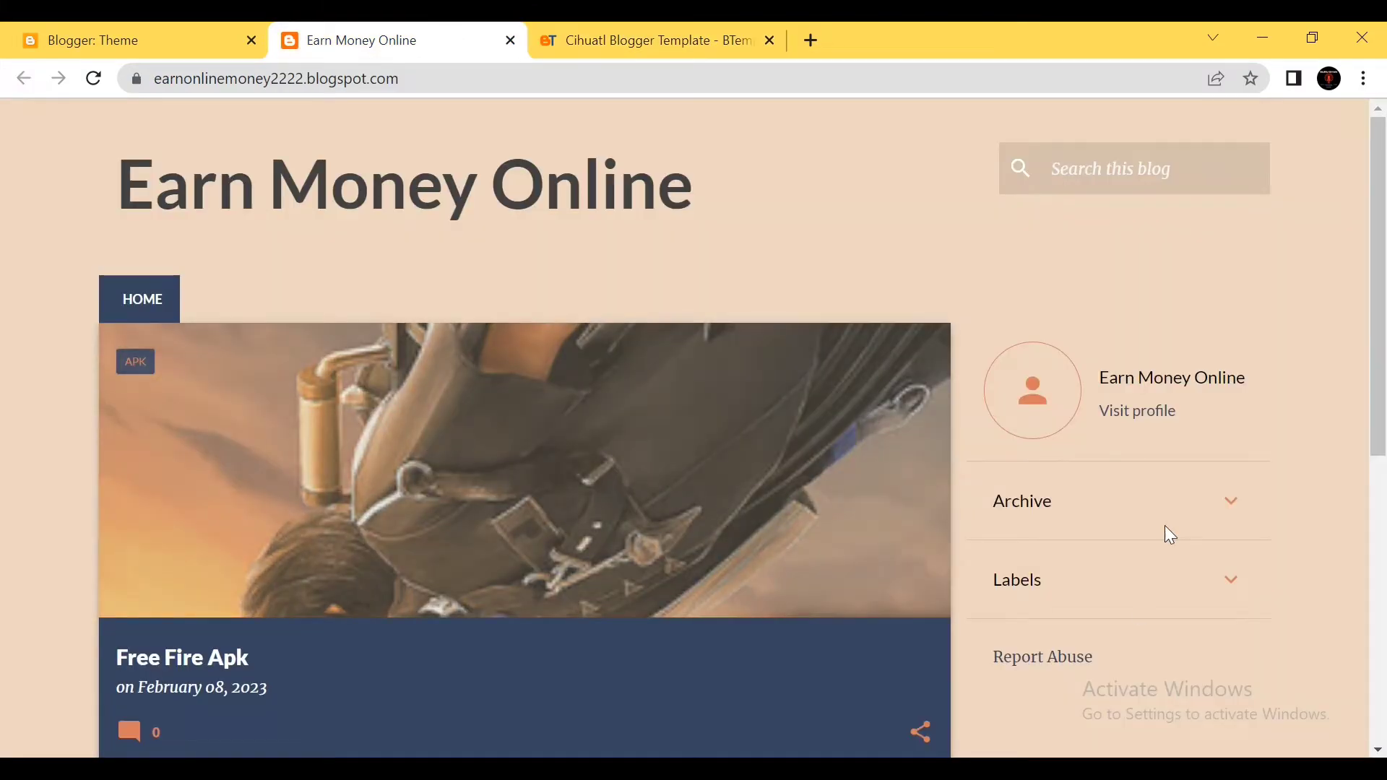
pyautogui.click(583, 29)
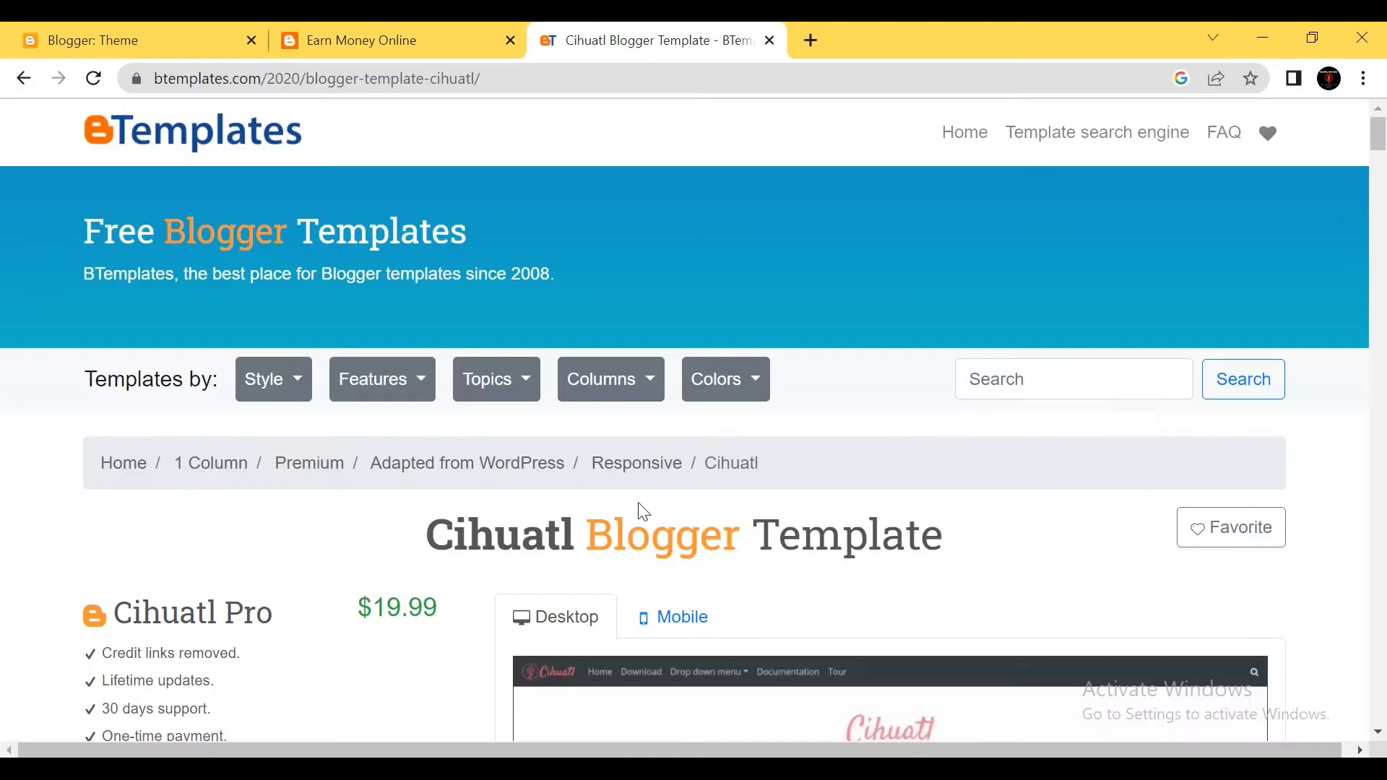
pyautogui.moveTo(1380, 136); pyautogui.dragTo(6, 33)
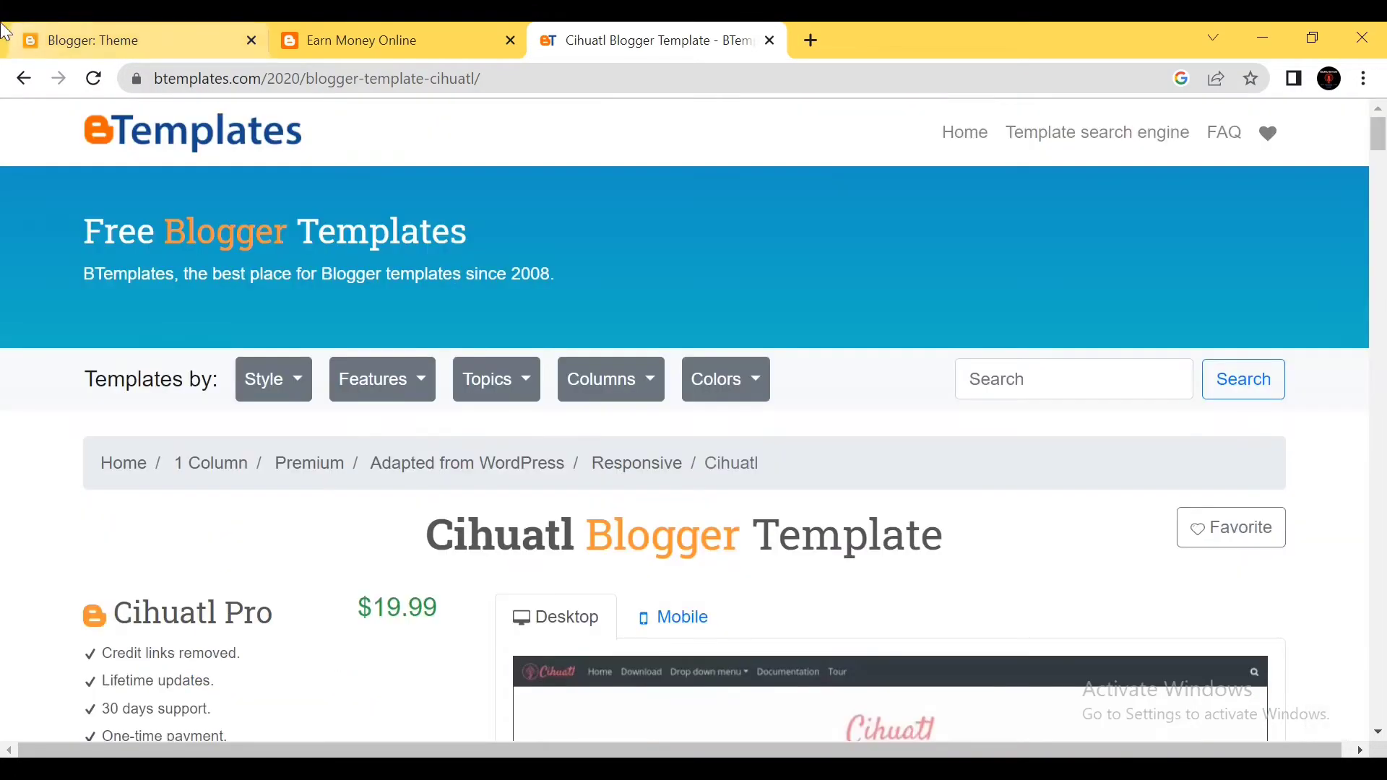
# Start restoring the blog's theme in Blogger and open the file chooser for the upload.
pyautogui.click(119, 34)
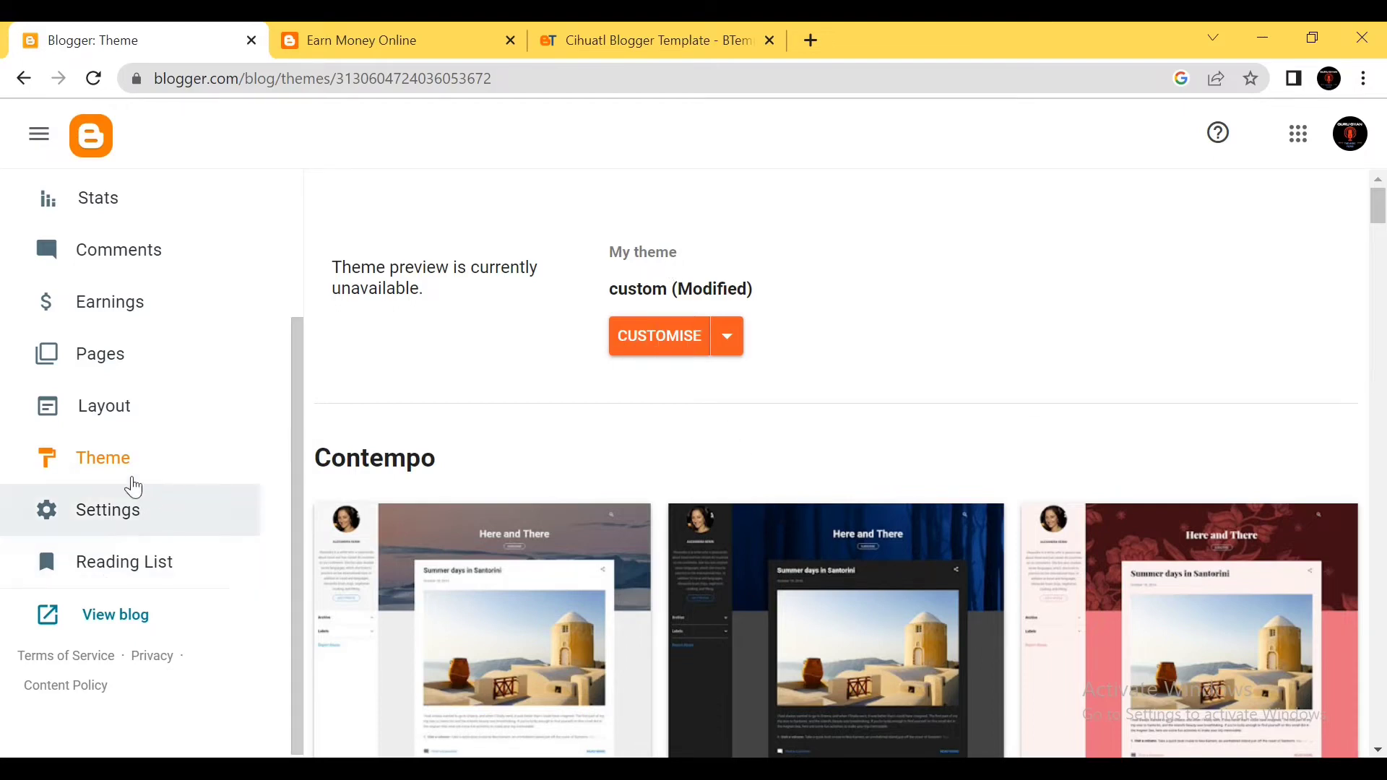
pyautogui.scroll(3, 127, 473)
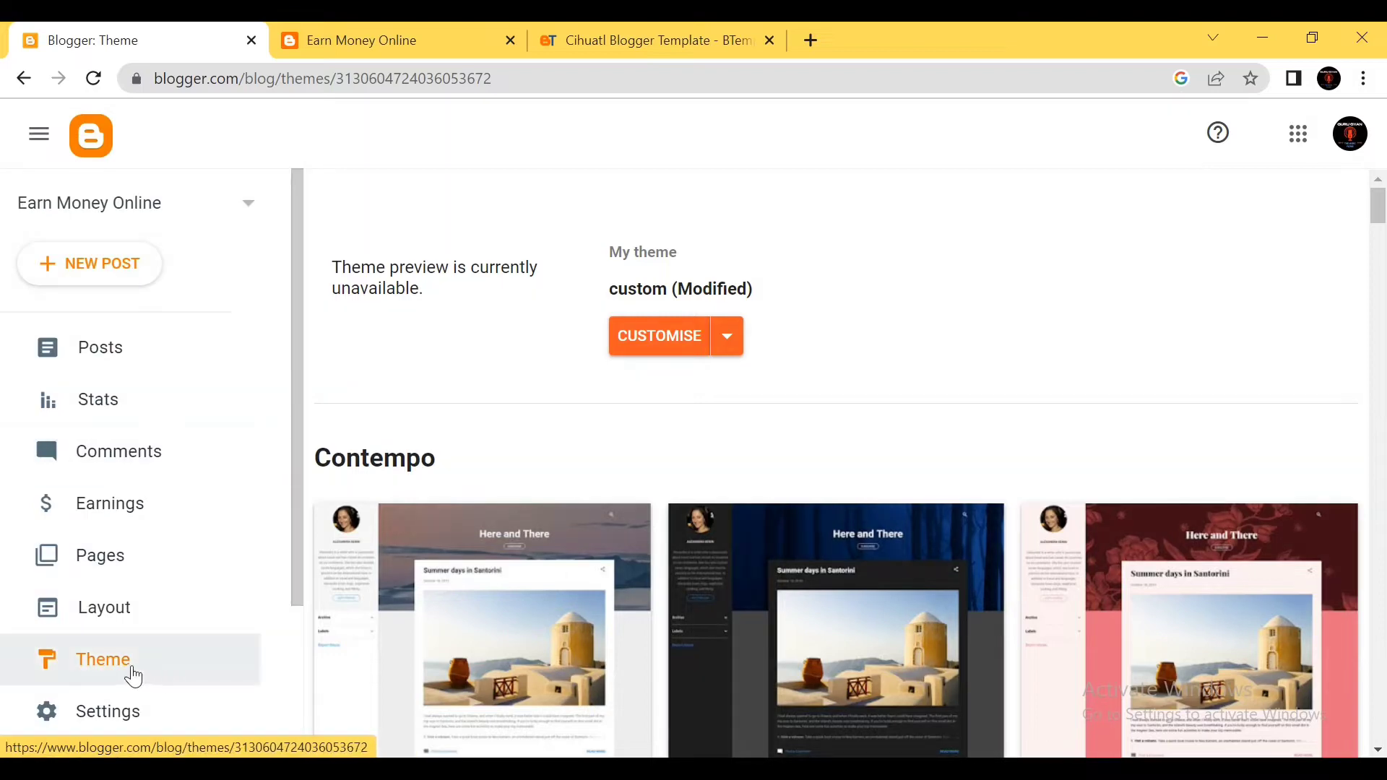
pyautogui.click(731, 343)
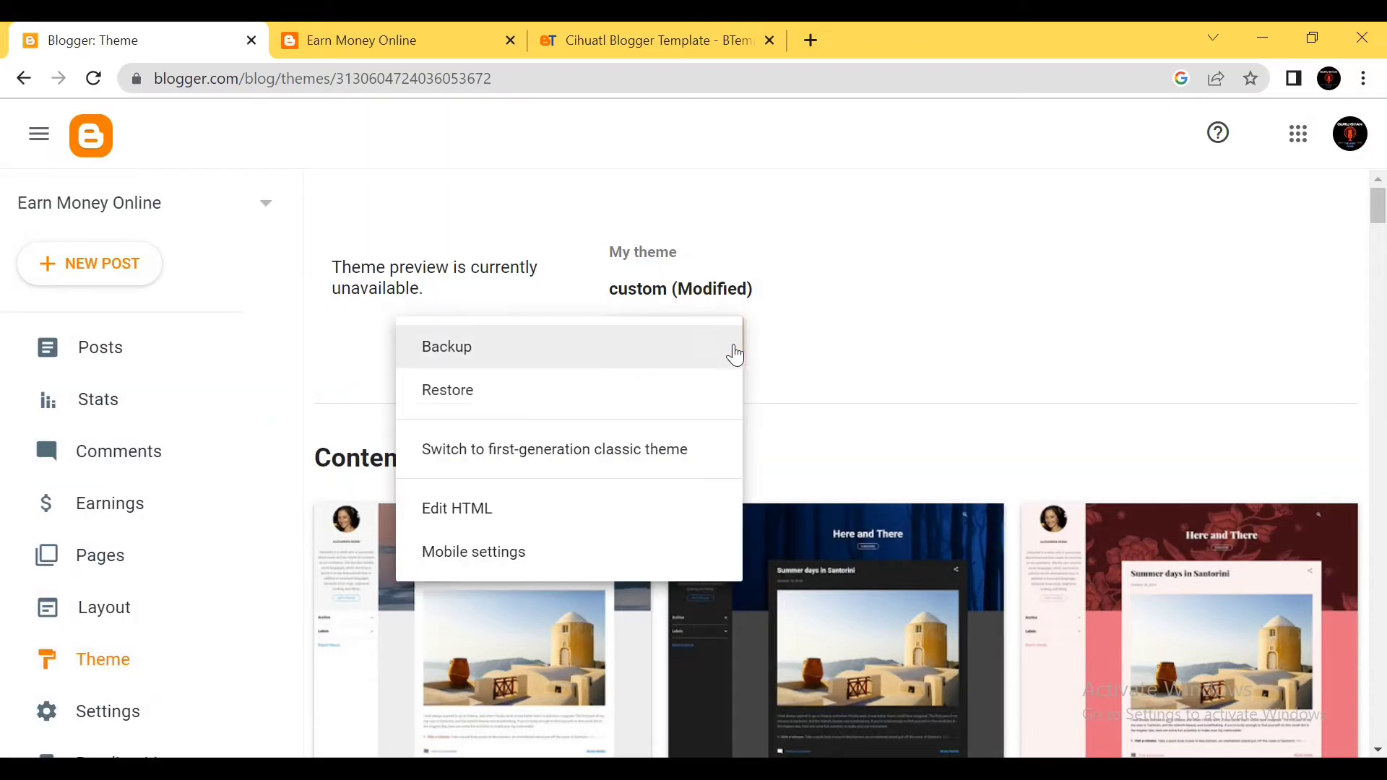
pyautogui.click(470, 394)
pyautogui.click(852, 499)
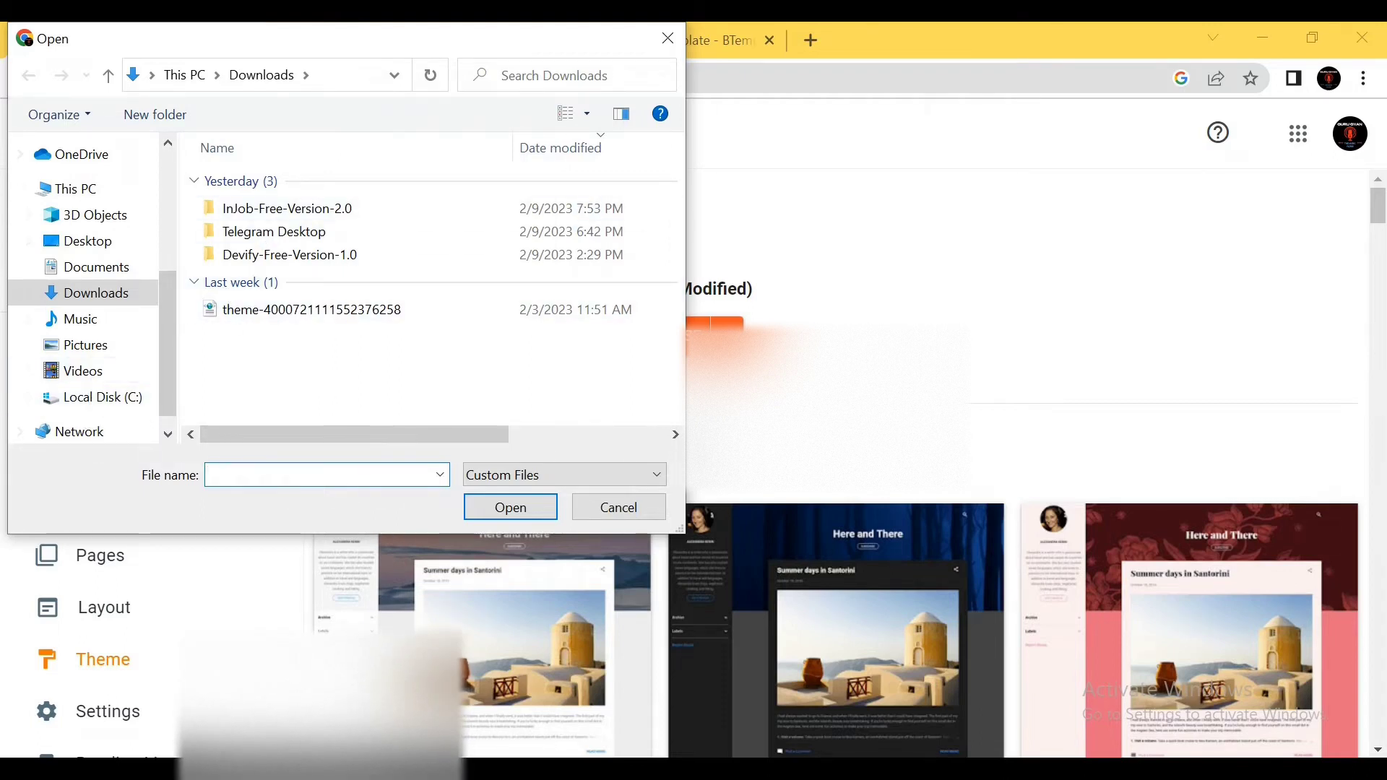
# Look for a theme file in File Explorer's Cihuatl Free folder and in the Telegram Desktop folder under Downloads.
pyautogui.click(527, 715)
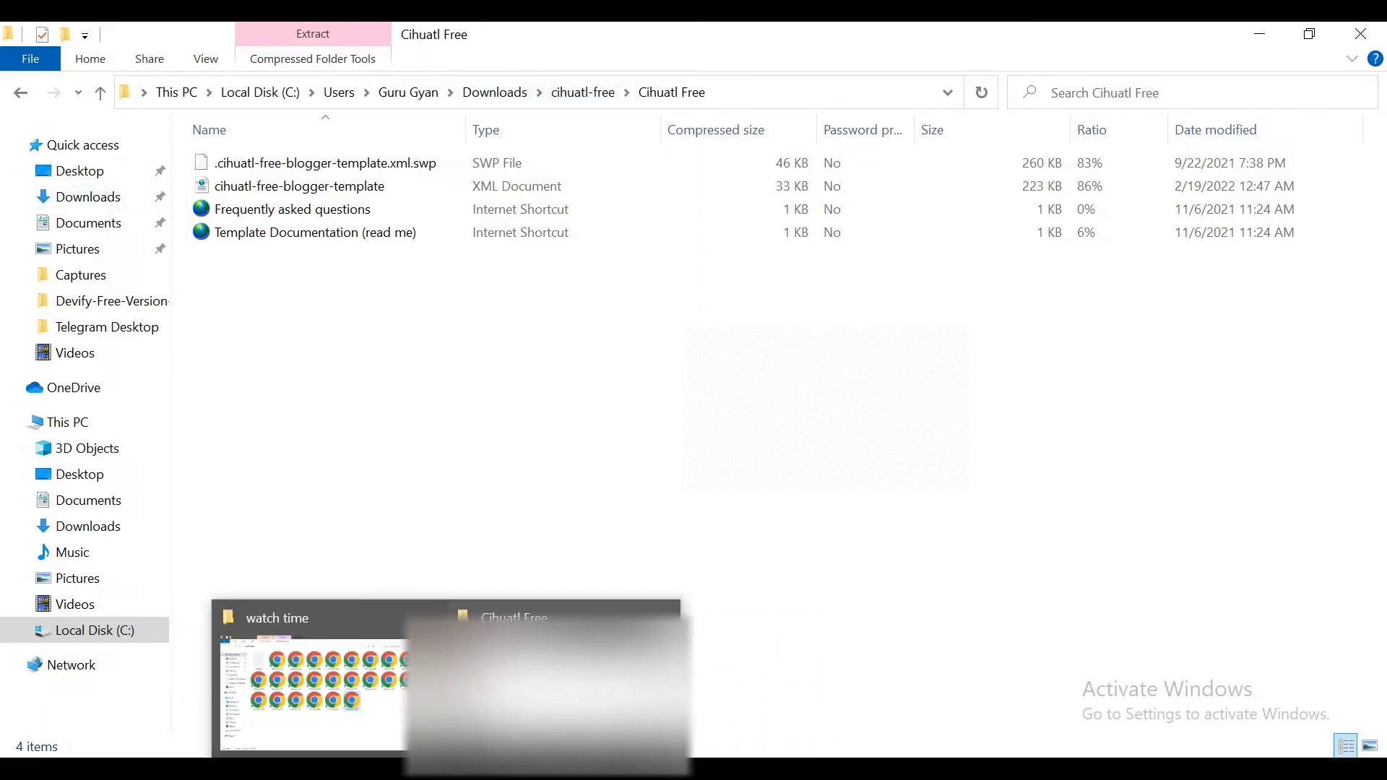
pyautogui.click(769, 767)
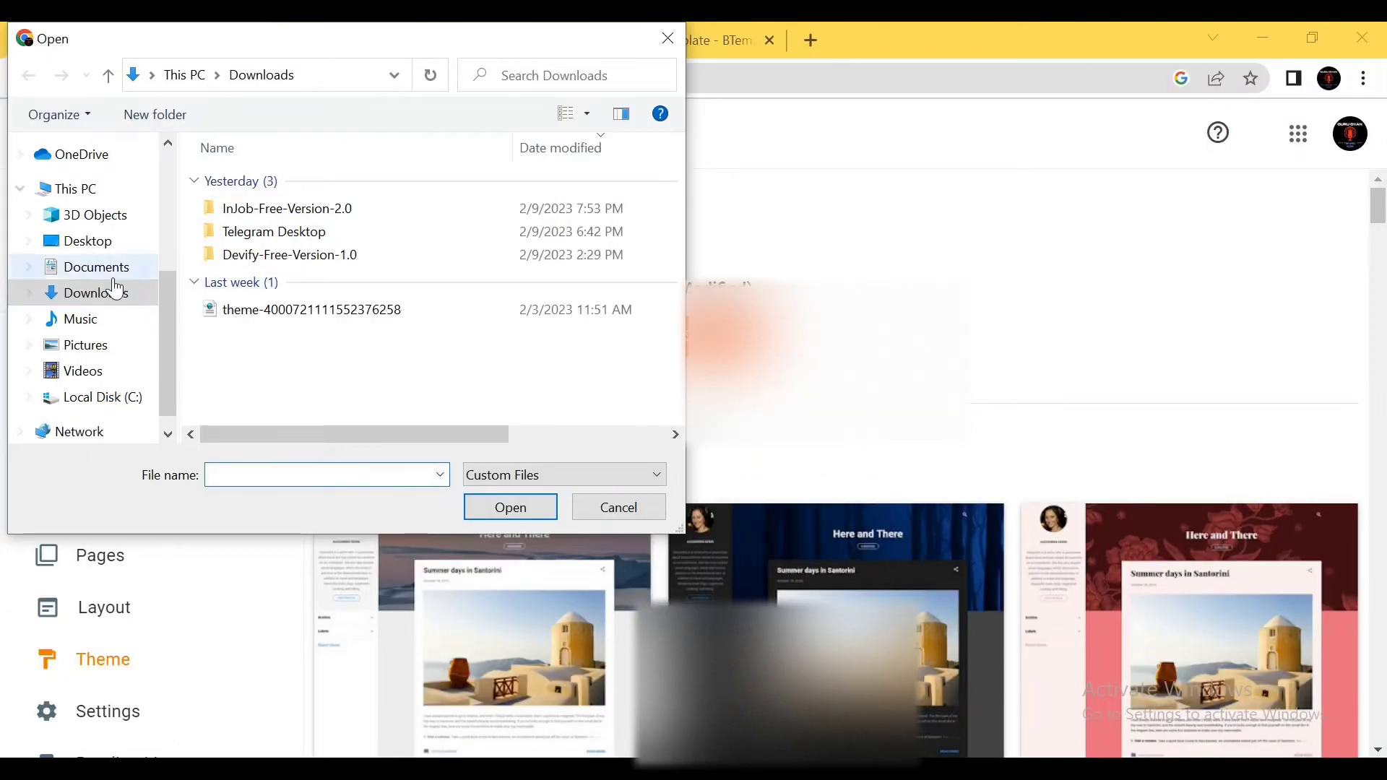
pyautogui.click(86, 306)
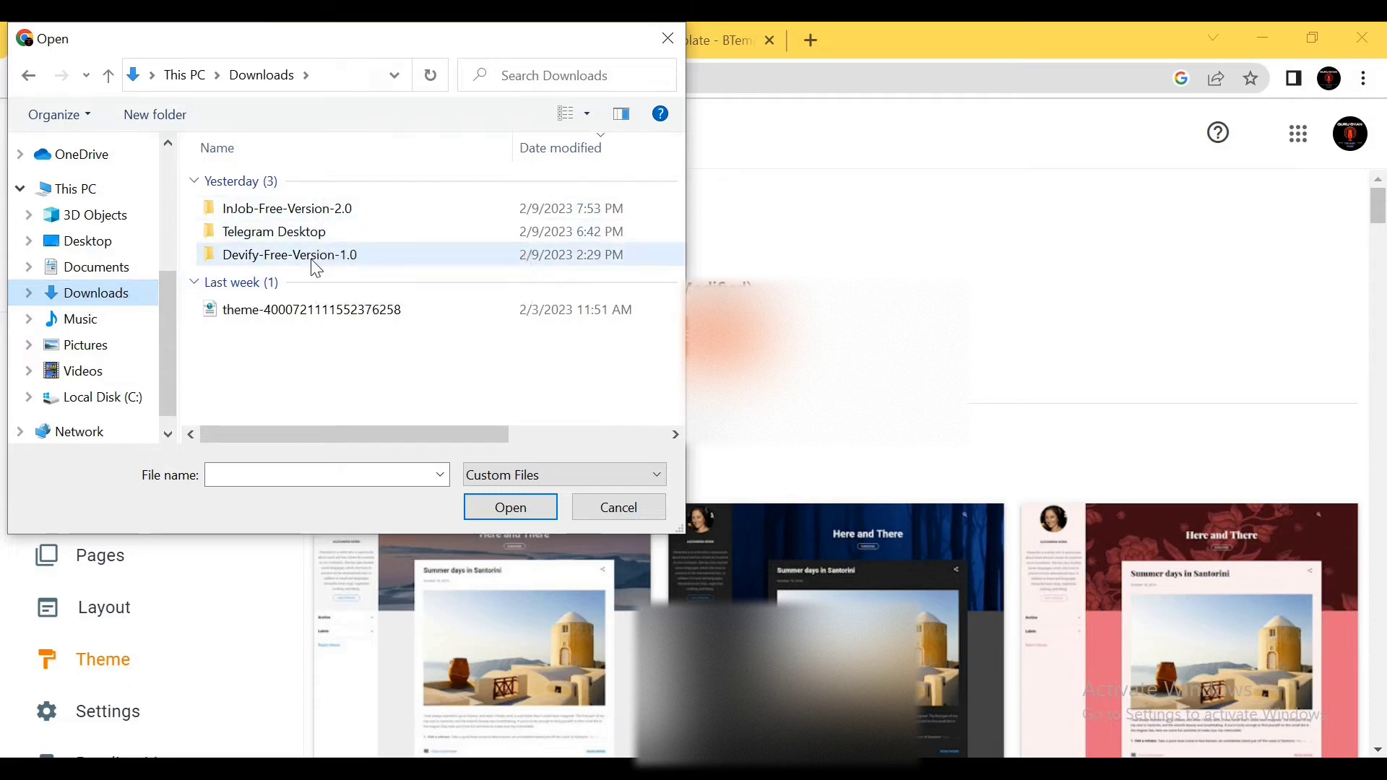
pyautogui.doubleClick(298, 233)
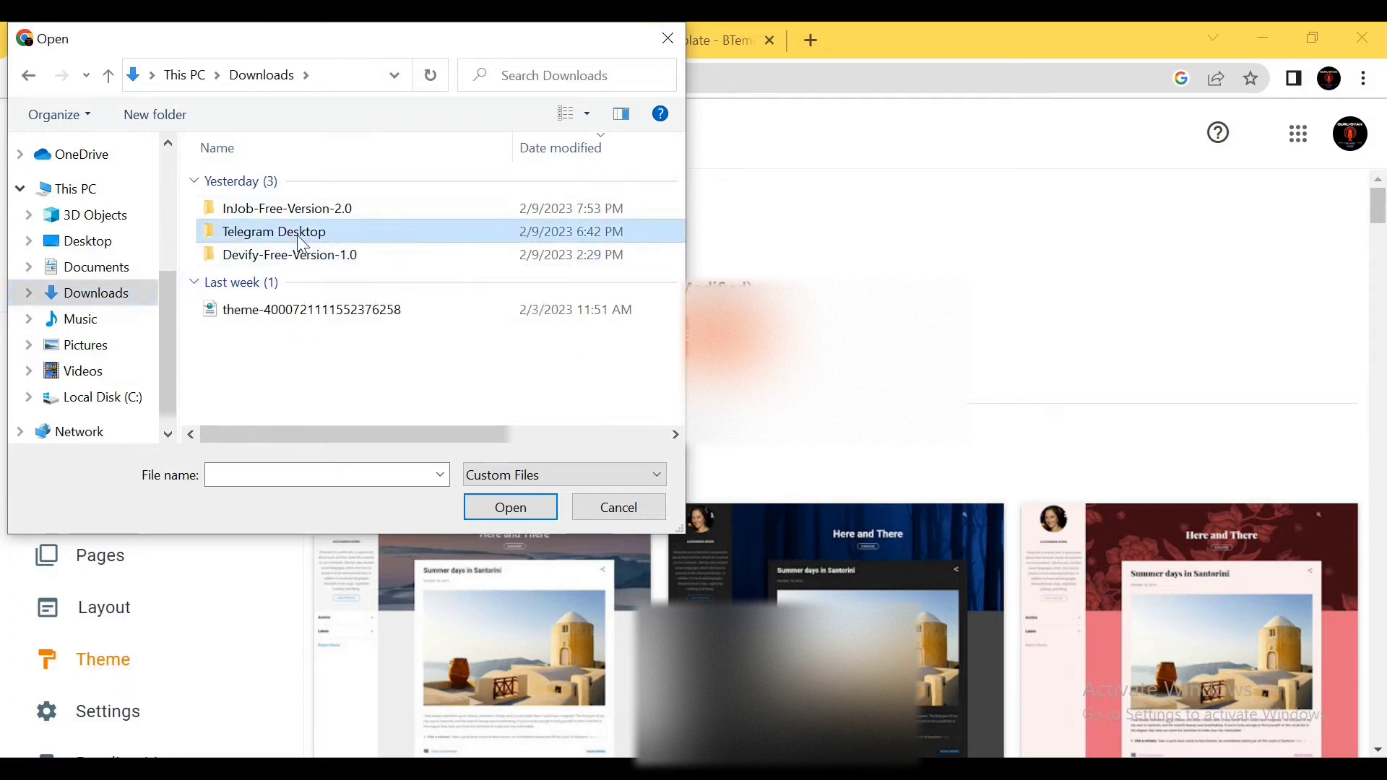
pyautogui.click(27, 76)
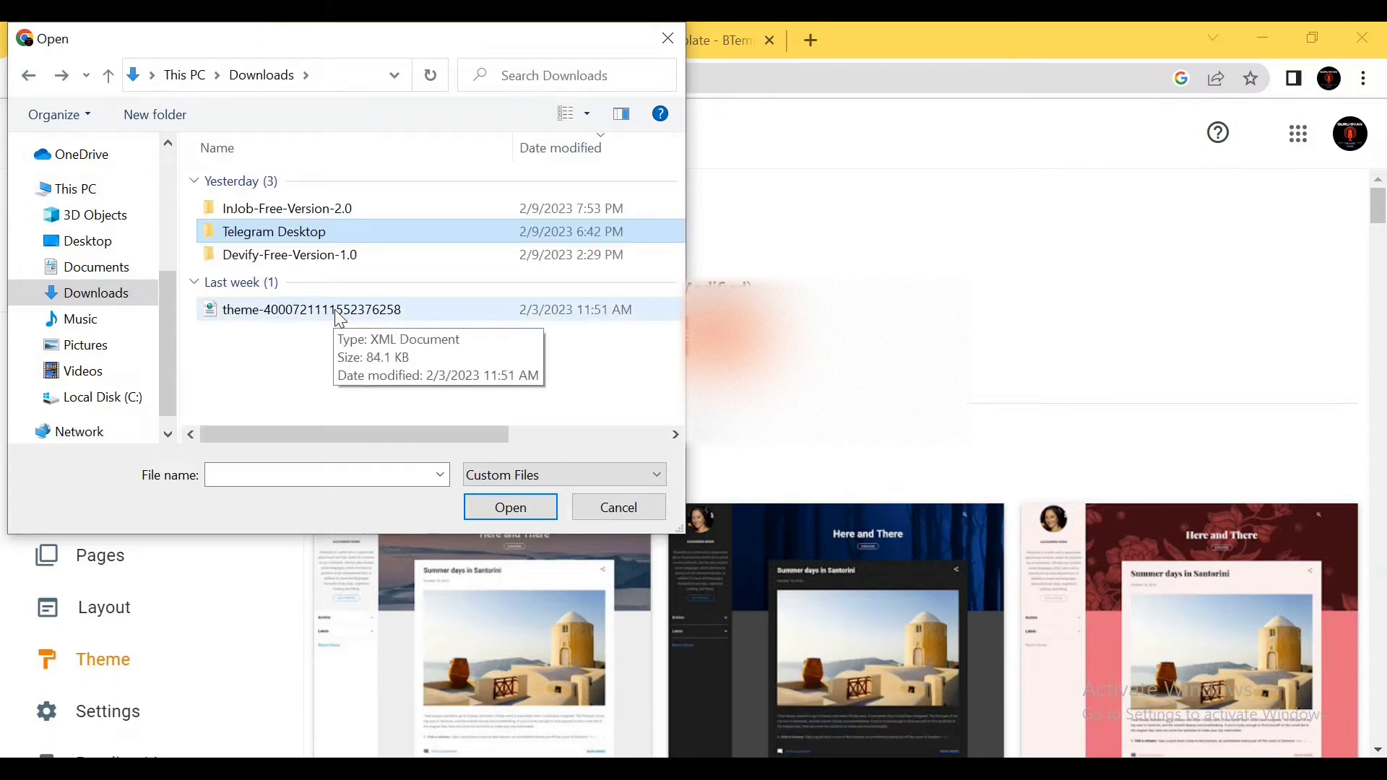
# Upload the InJob Free Version 2.0 XML file from the InJob-Free-Version-2.0 folder as the blog's theme.
pyautogui.doubleClick(316, 208)
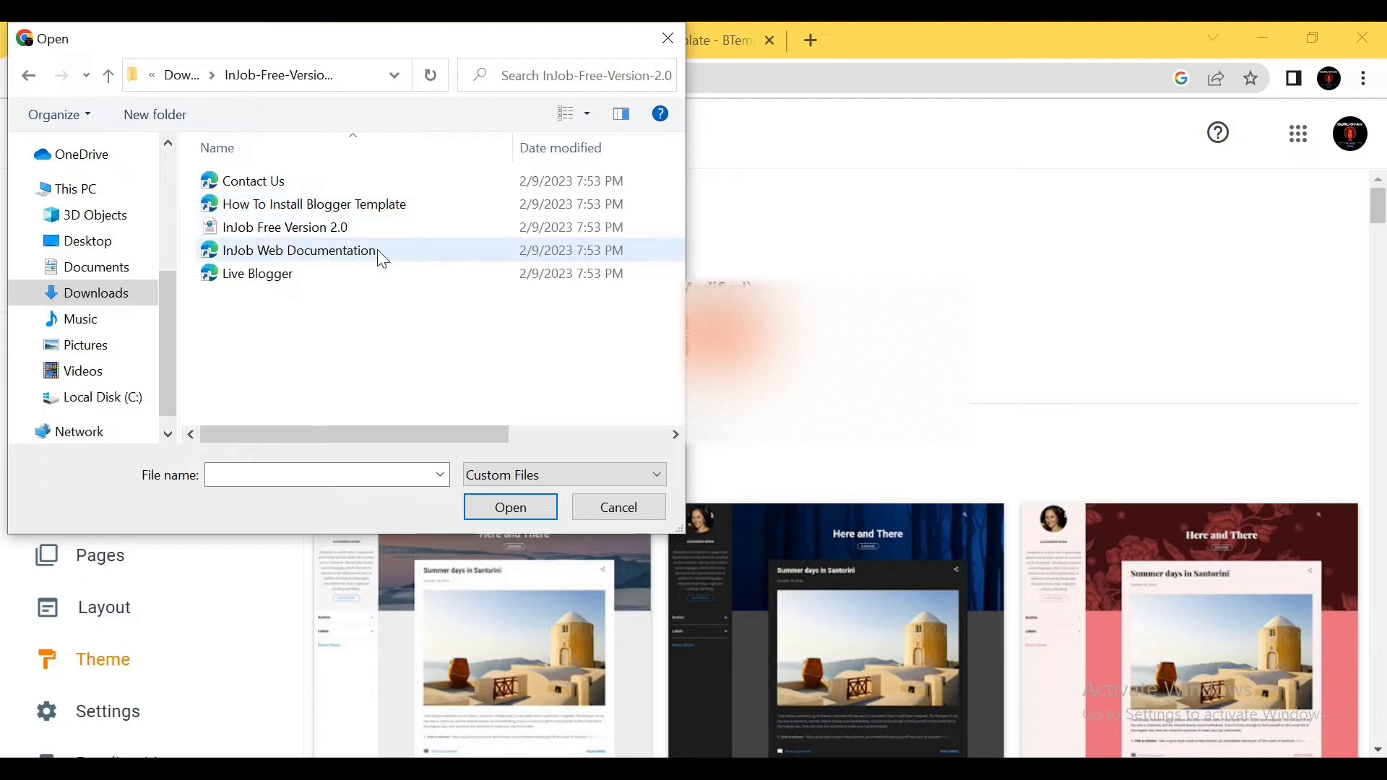
pyautogui.moveTo(366, 434); pyautogui.dragTo(518, 433)
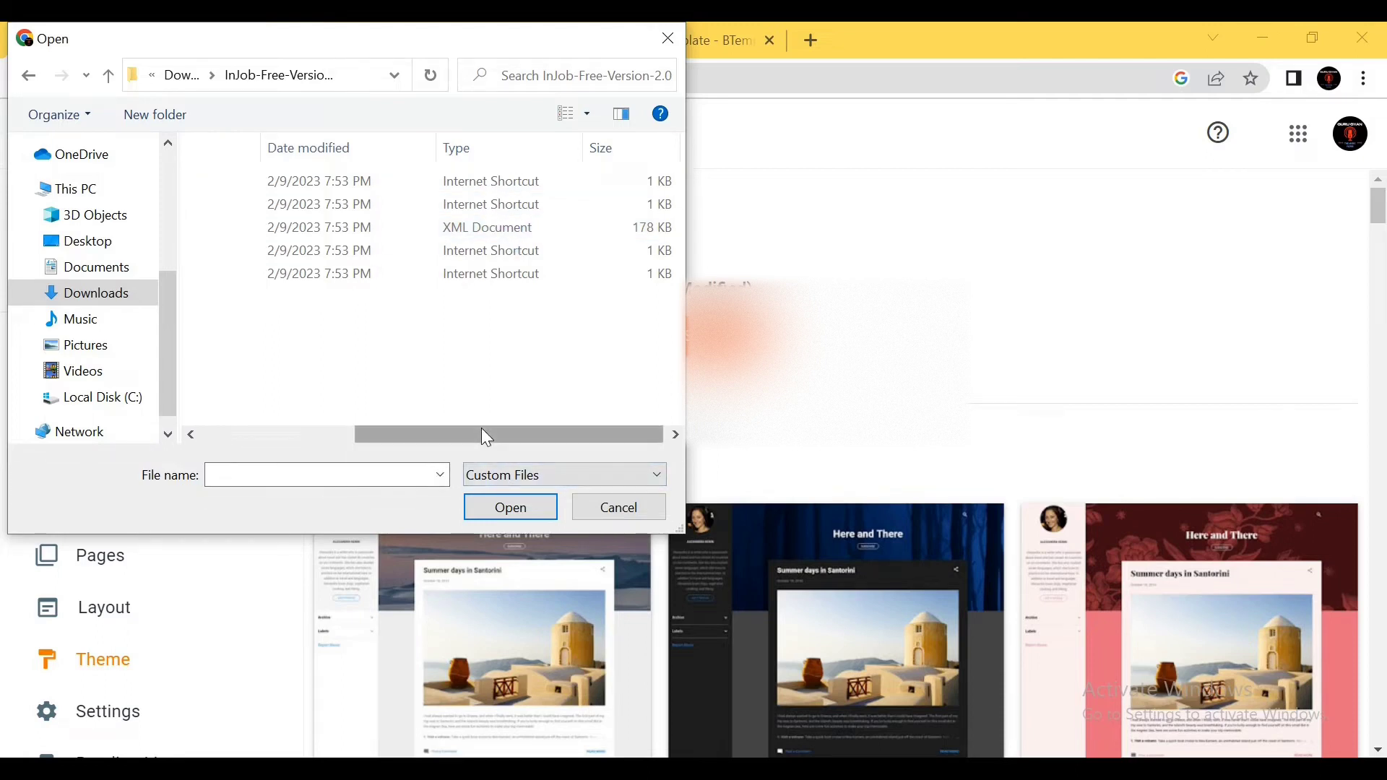
pyautogui.moveTo(488, 437); pyautogui.dragTo(263, 436)
pyautogui.click(242, 230)
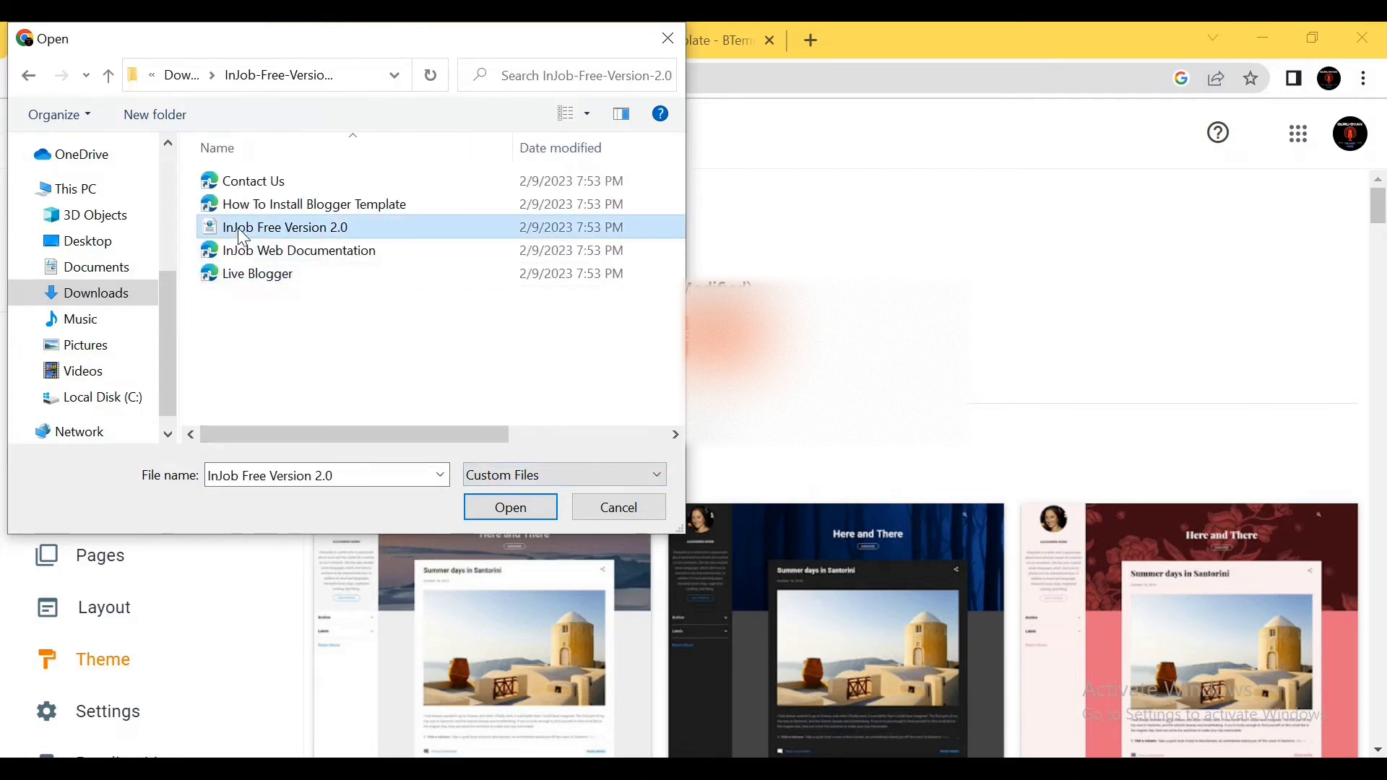
pyautogui.click(518, 505)
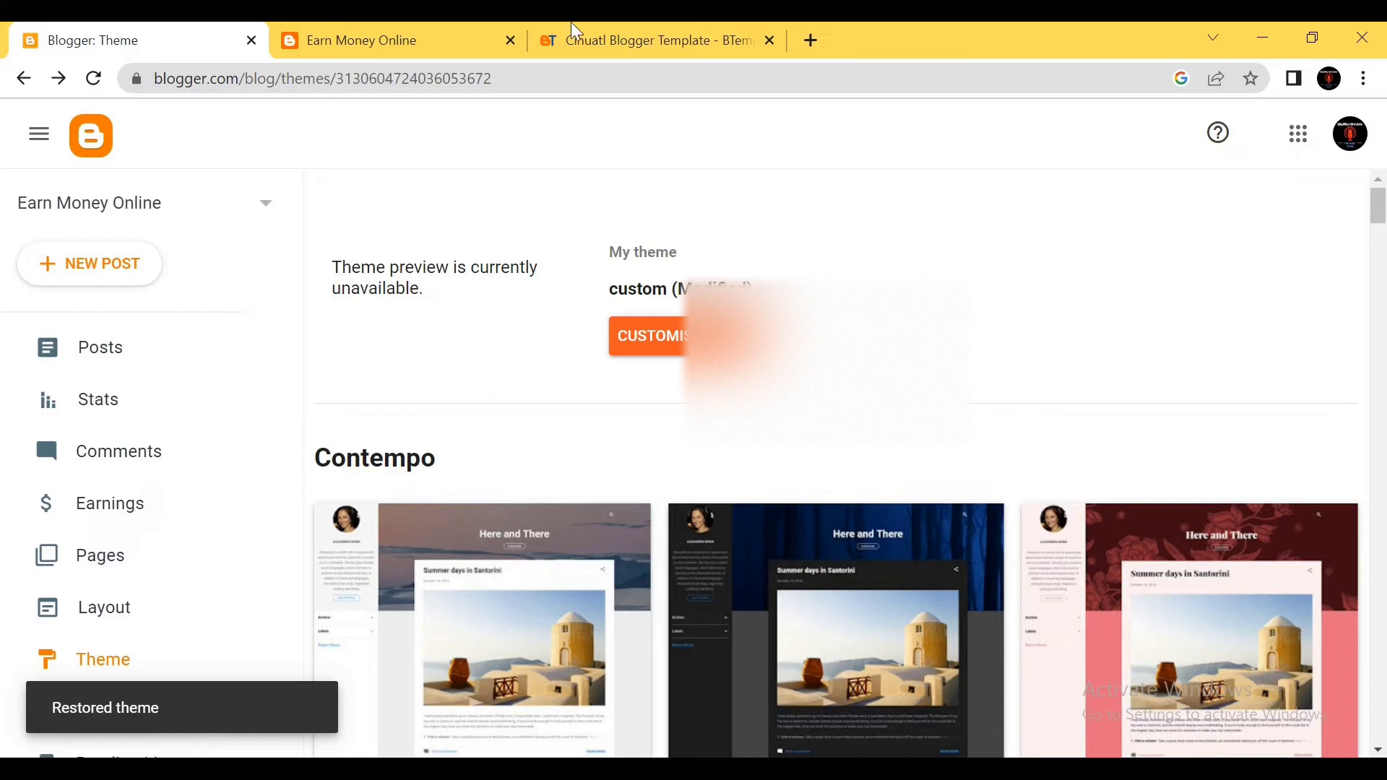
# Reload the Earn Money Online blog, view the Free Fire Apk post in the new theme and return to the homepage.
pyautogui.click(396, 36)
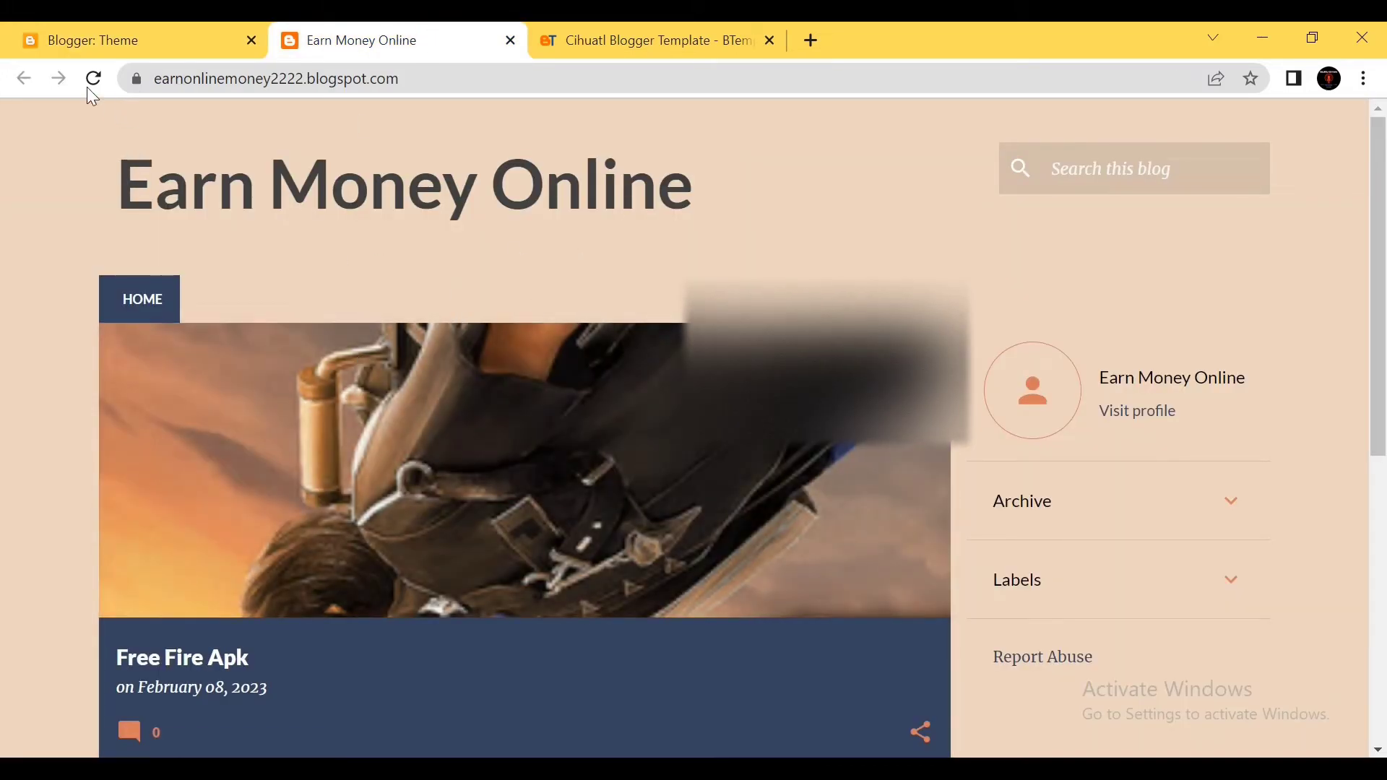
pyautogui.click(96, 78)
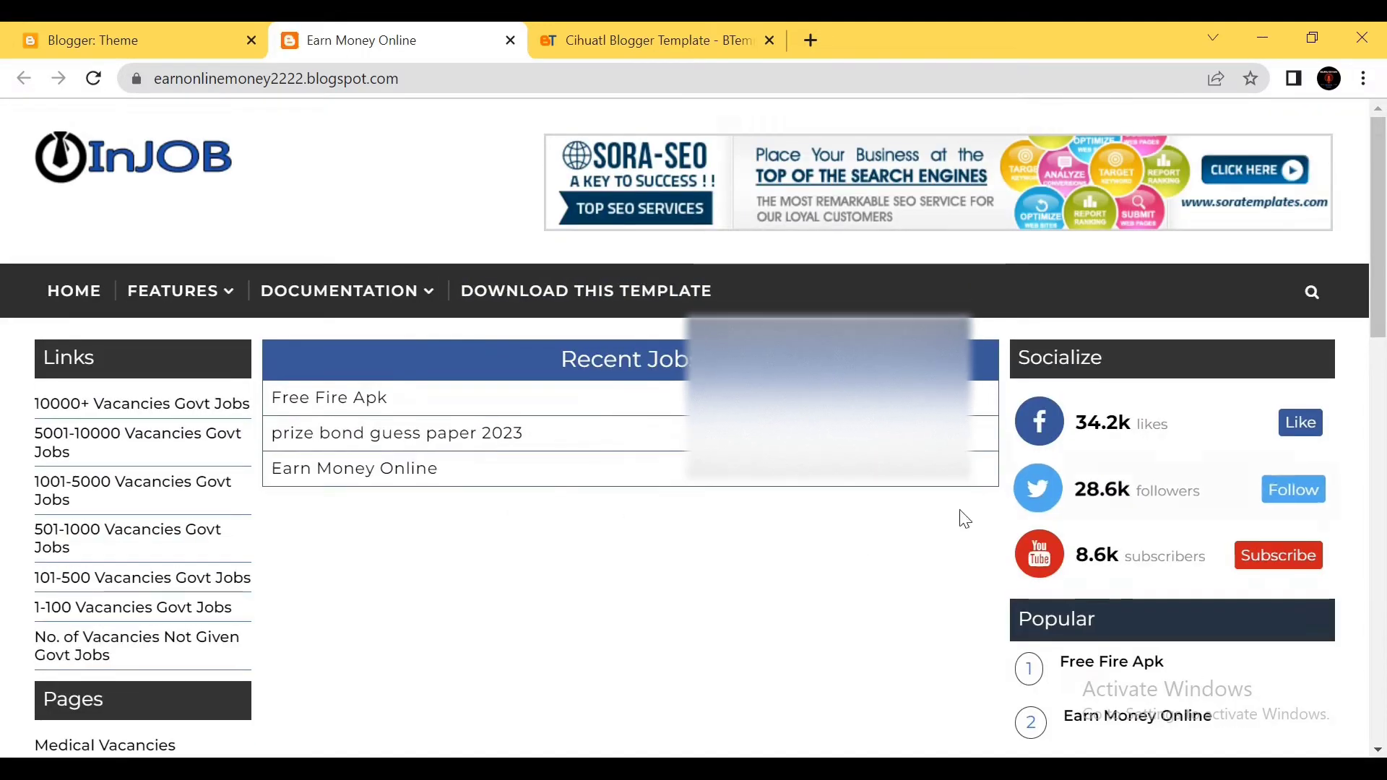
pyautogui.click(372, 410)
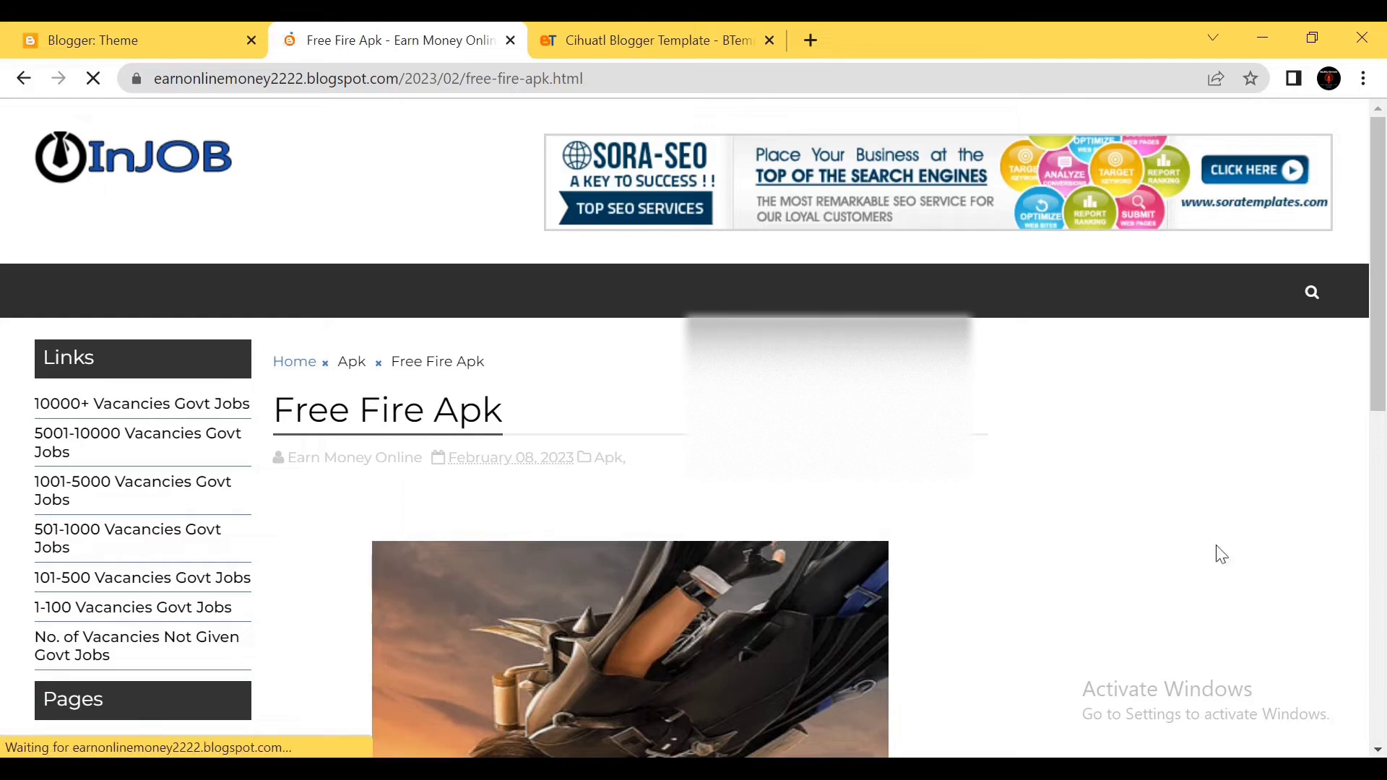
pyautogui.moveTo(1381, 198)
pyautogui.mouseDown()
pyautogui.moveTo(1382, 600)
pyautogui.moveTo(1382, 217)
pyautogui.mouseUp()
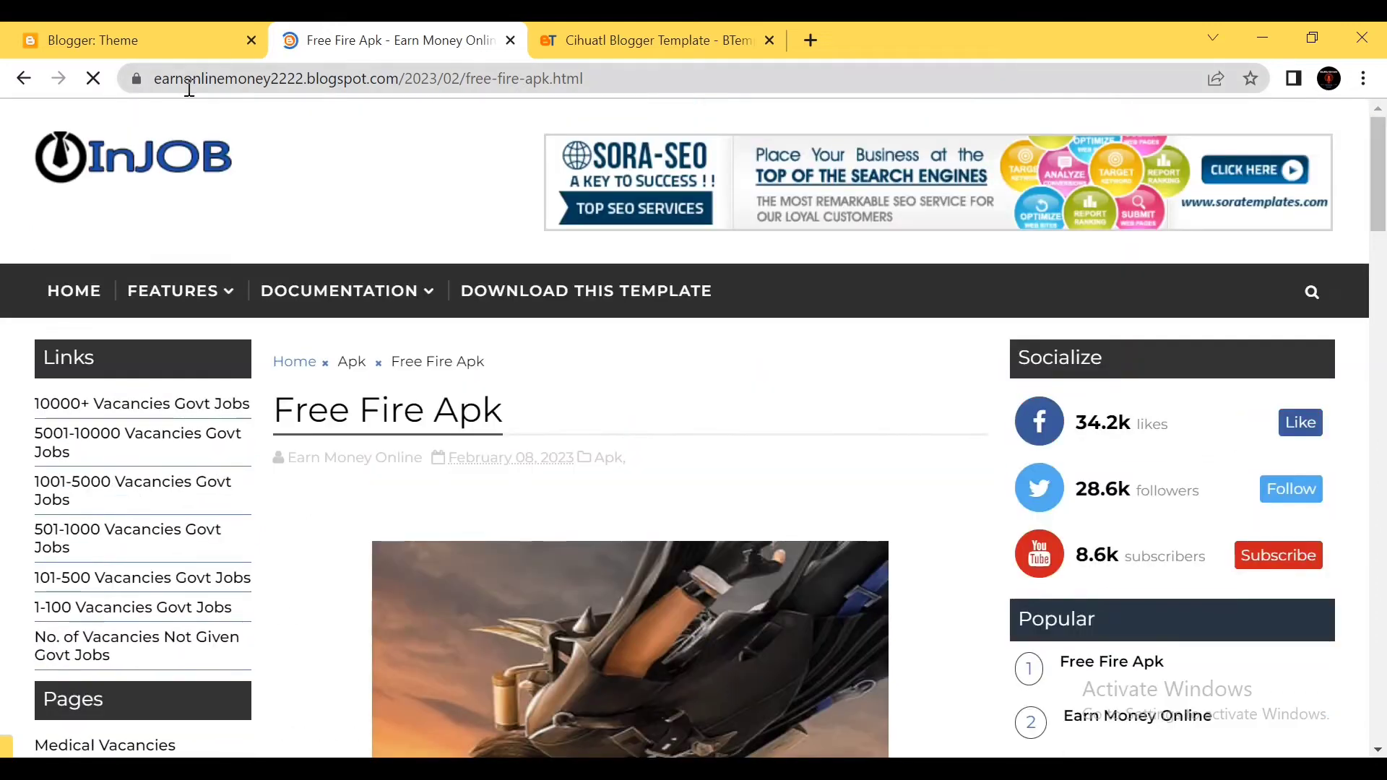
pyautogui.click(22, 80)
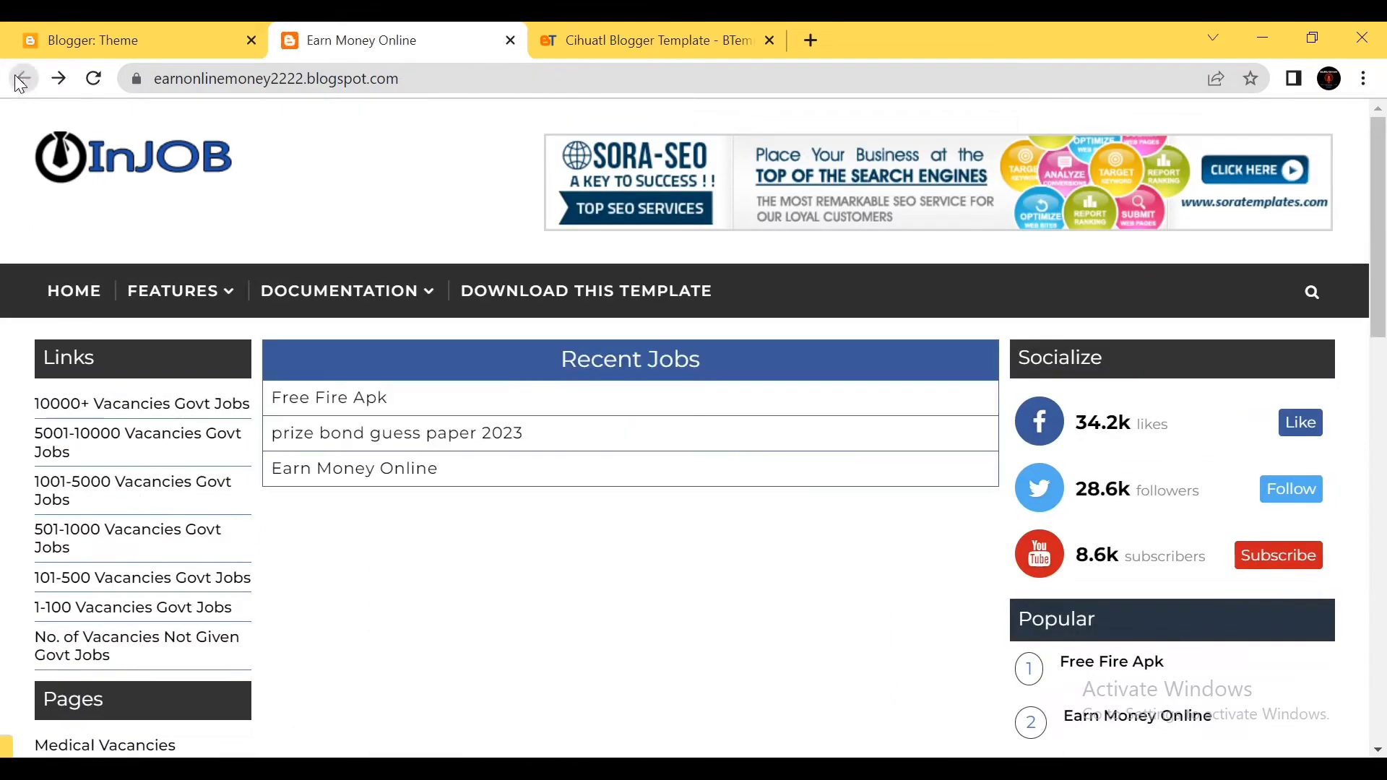
# Open the prize bond guess paper 2023 post and look through it down to the end.
pyautogui.click(356, 435)
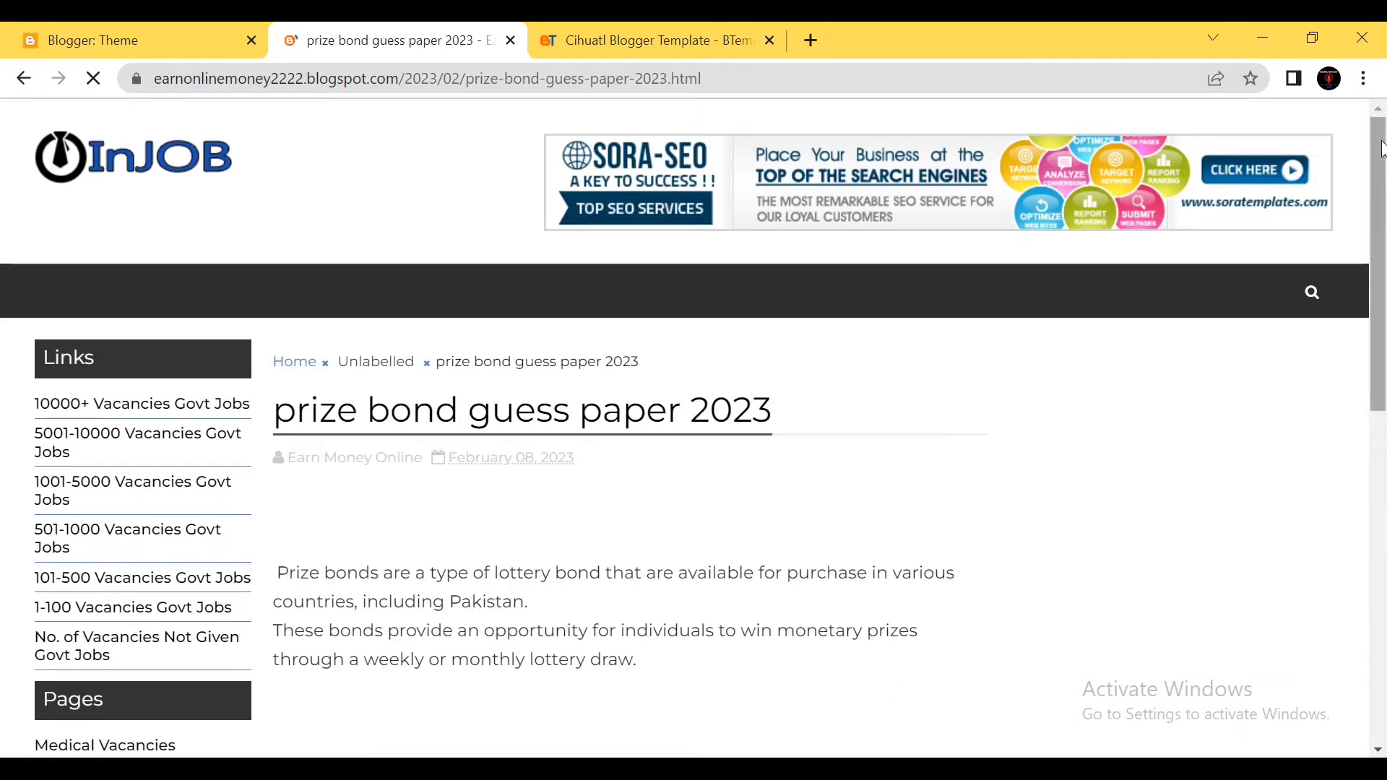
pyautogui.scroll(-2, 1383, 267)
pyautogui.moveTo(1384, 267); pyautogui.dragTo(1384, 560)
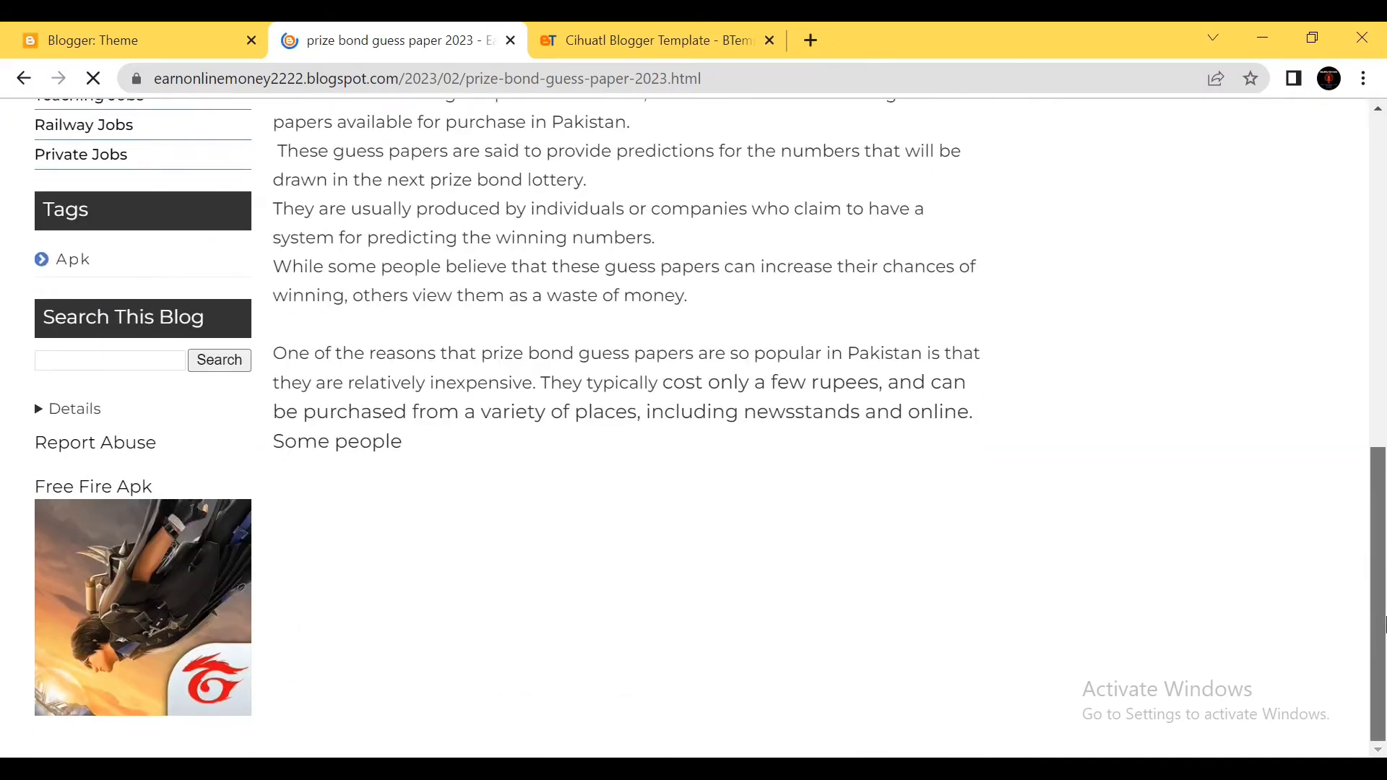
# Open the Earn Money Online post, look through it and go back to the blog's Theme page in Blogger.
pyautogui.moveTo(1384, 622); pyautogui.dragTo(1384, 293)
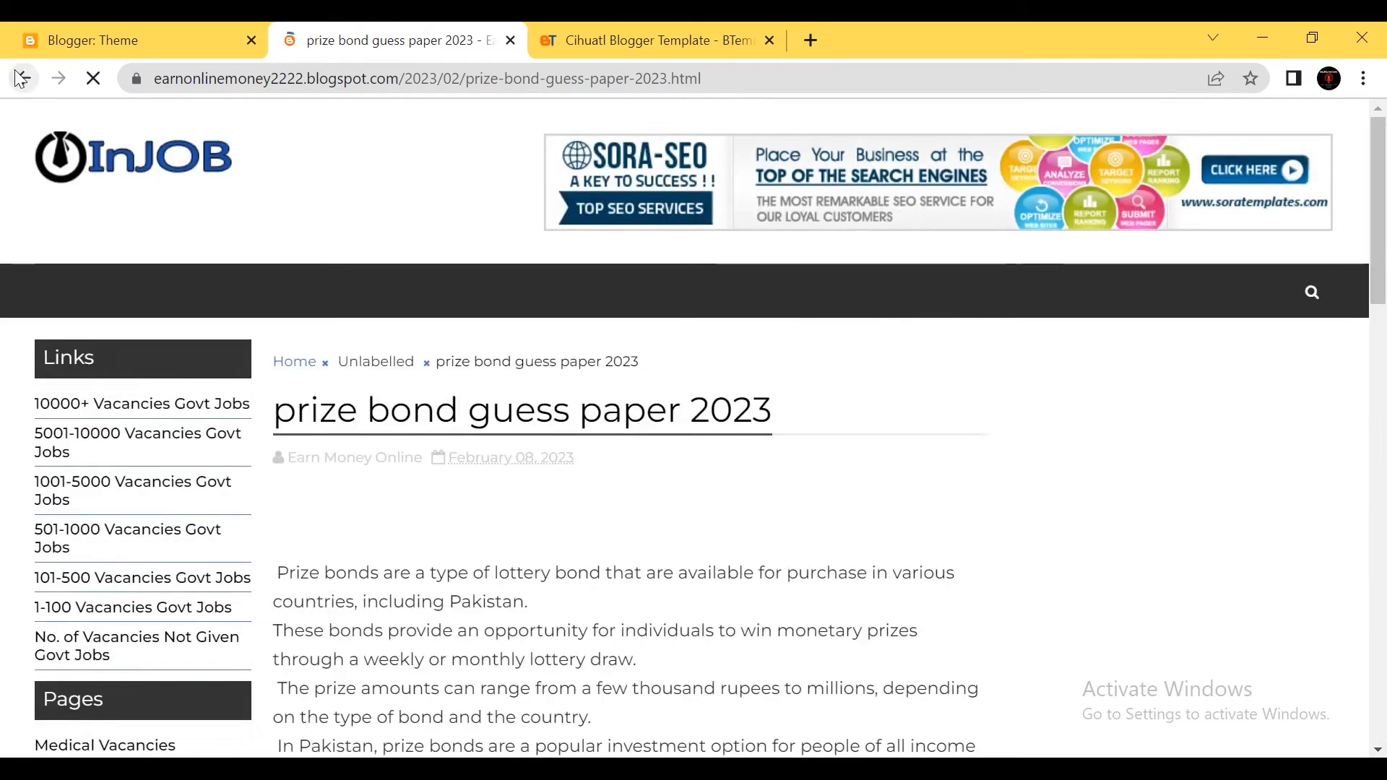
pyautogui.click(388, 477)
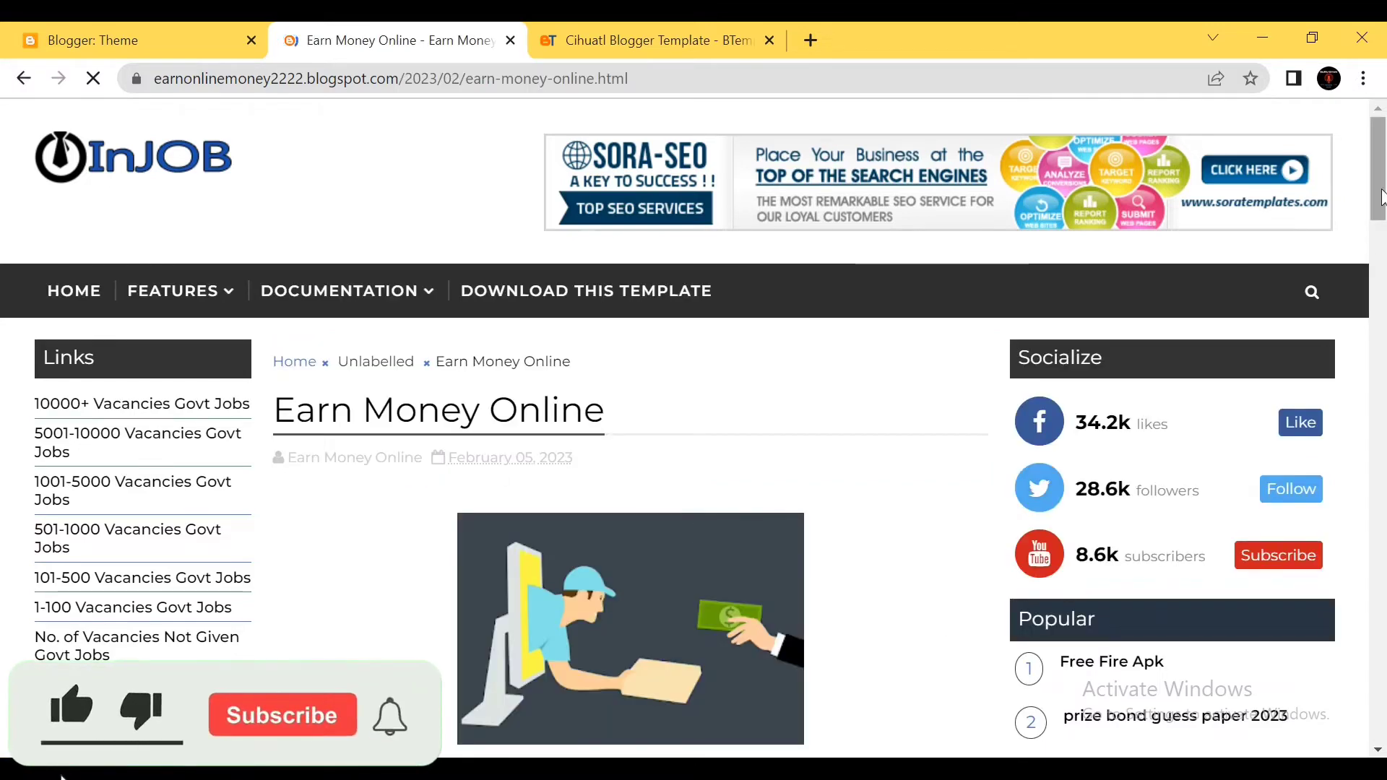
pyautogui.moveTo(1384, 173); pyautogui.dragTo(1372, 108)
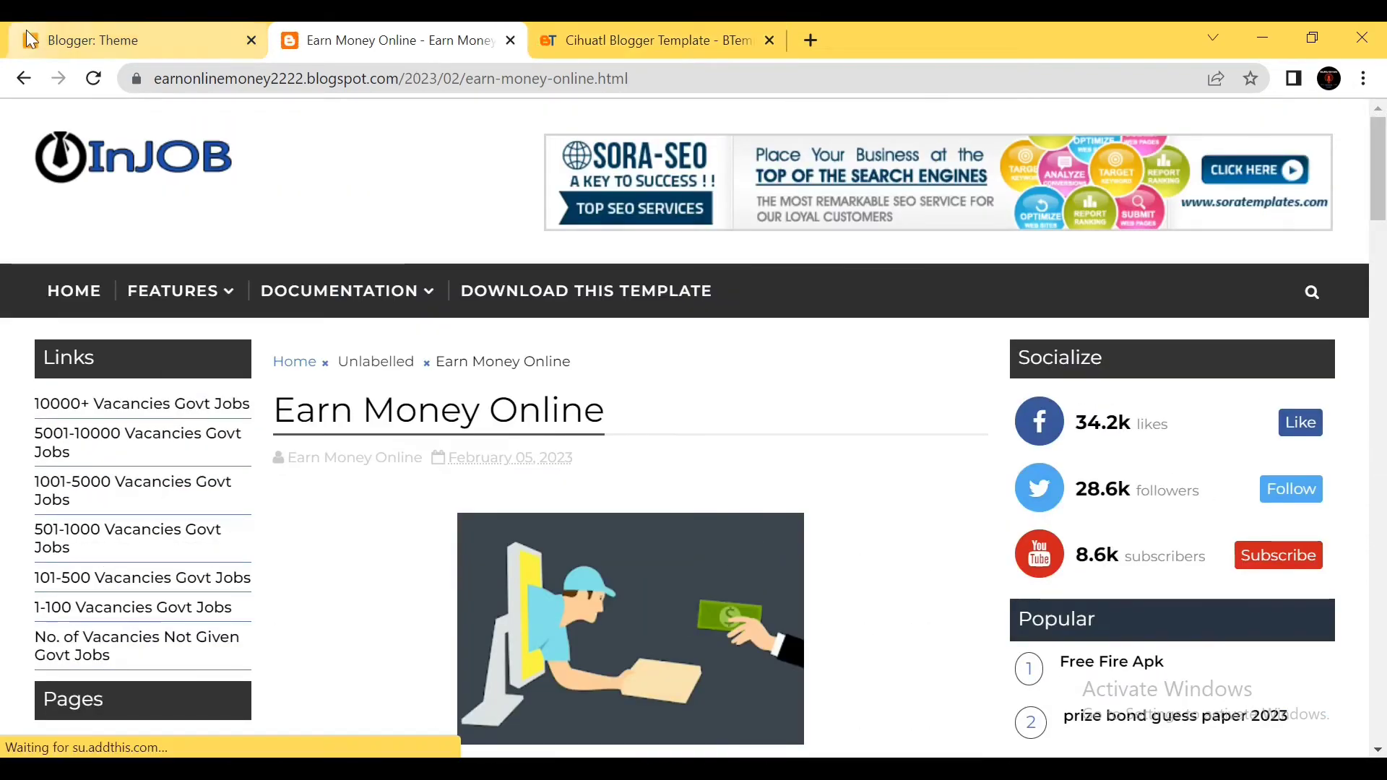
pyautogui.click(121, 32)
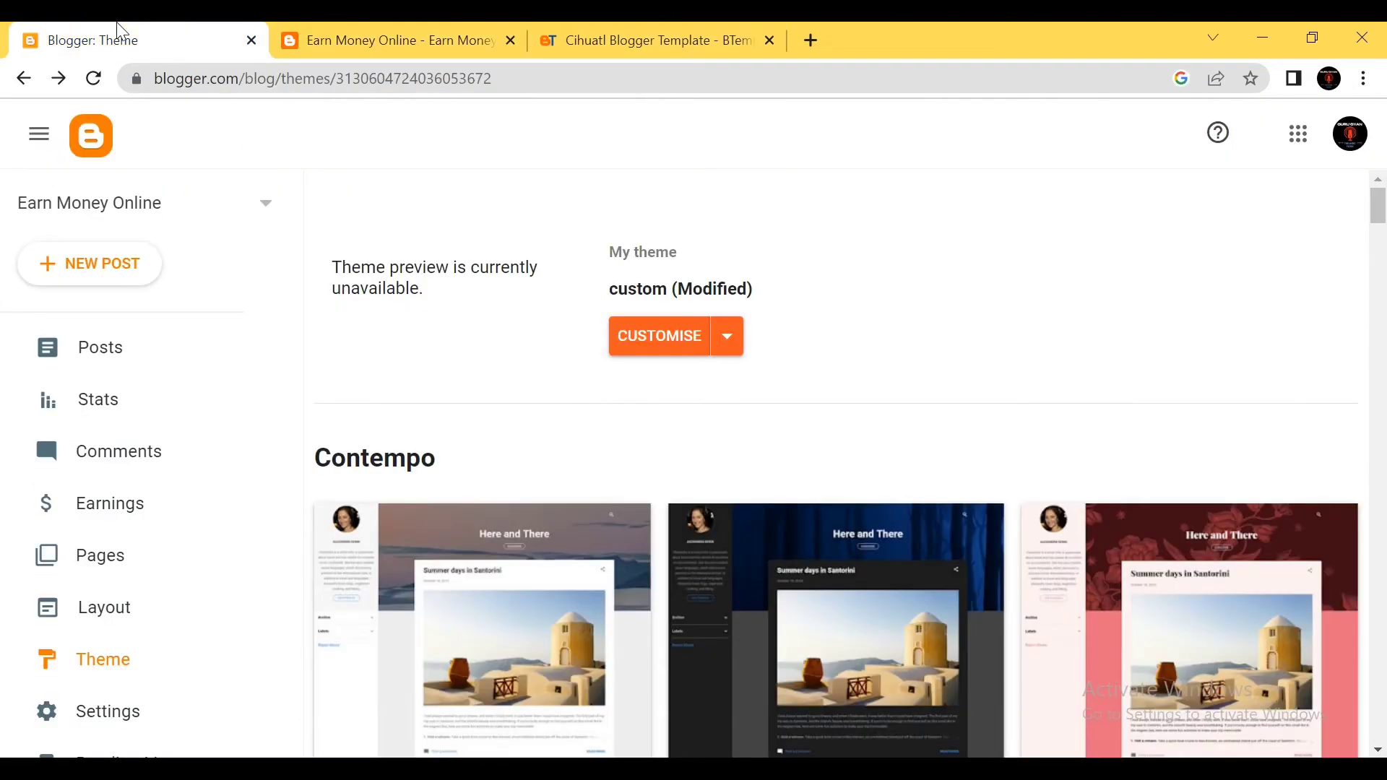
pyautogui.click(730, 338)
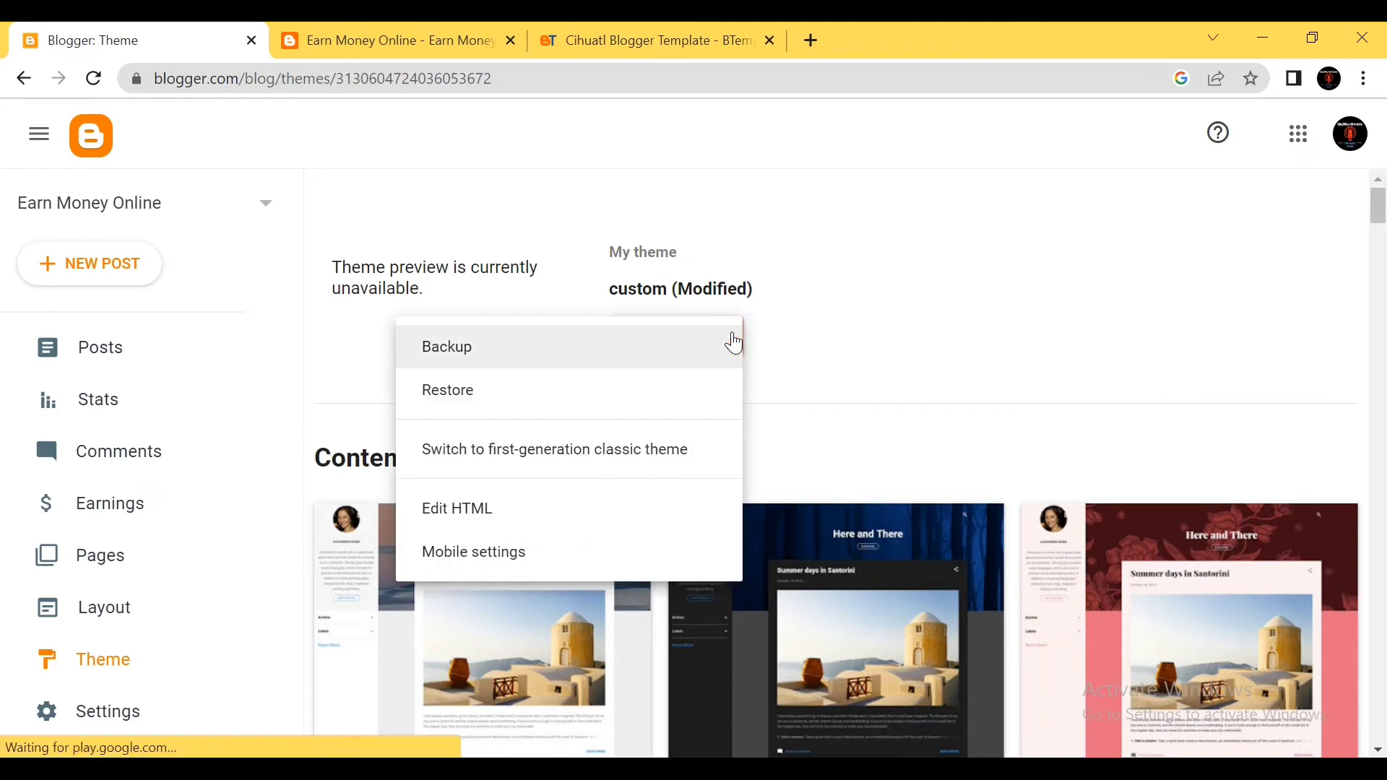
pyautogui.click(449, 394)
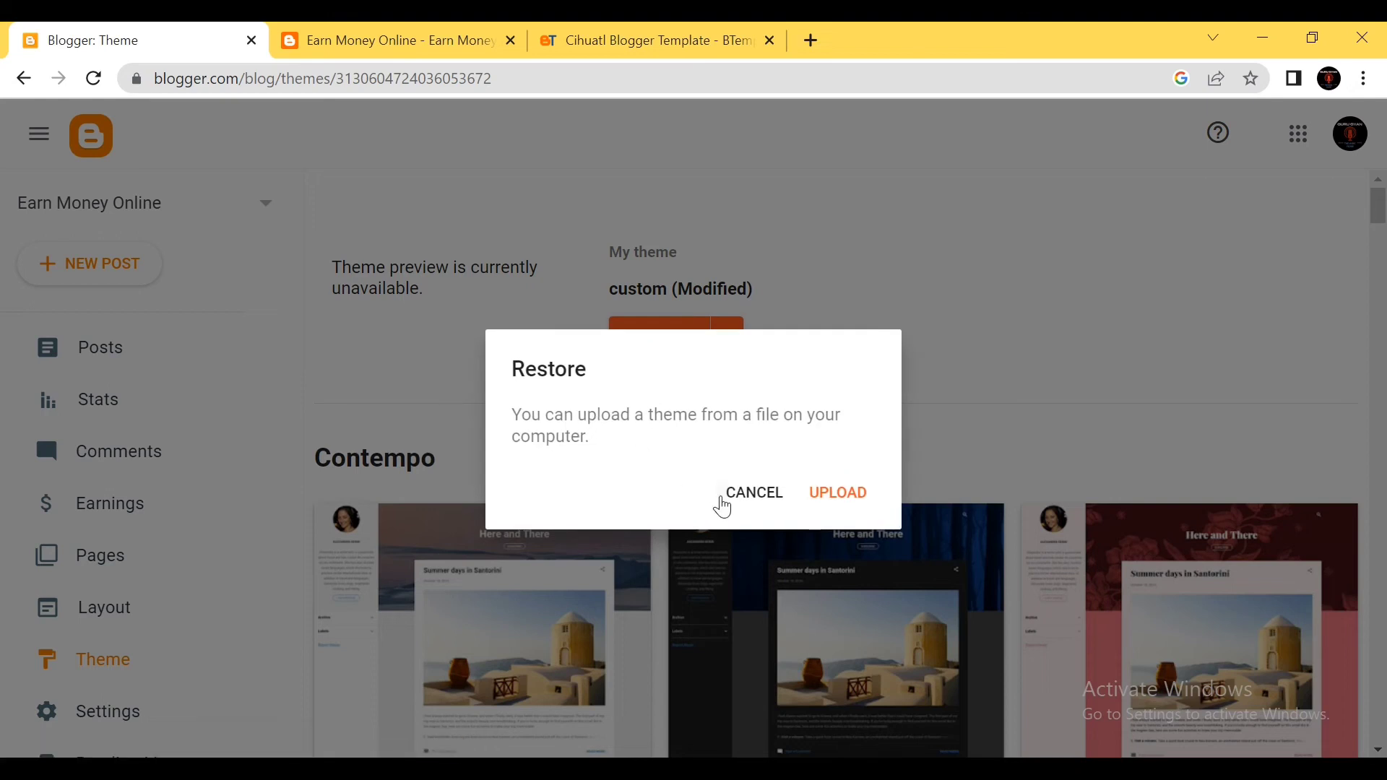
pyautogui.click(723, 498)
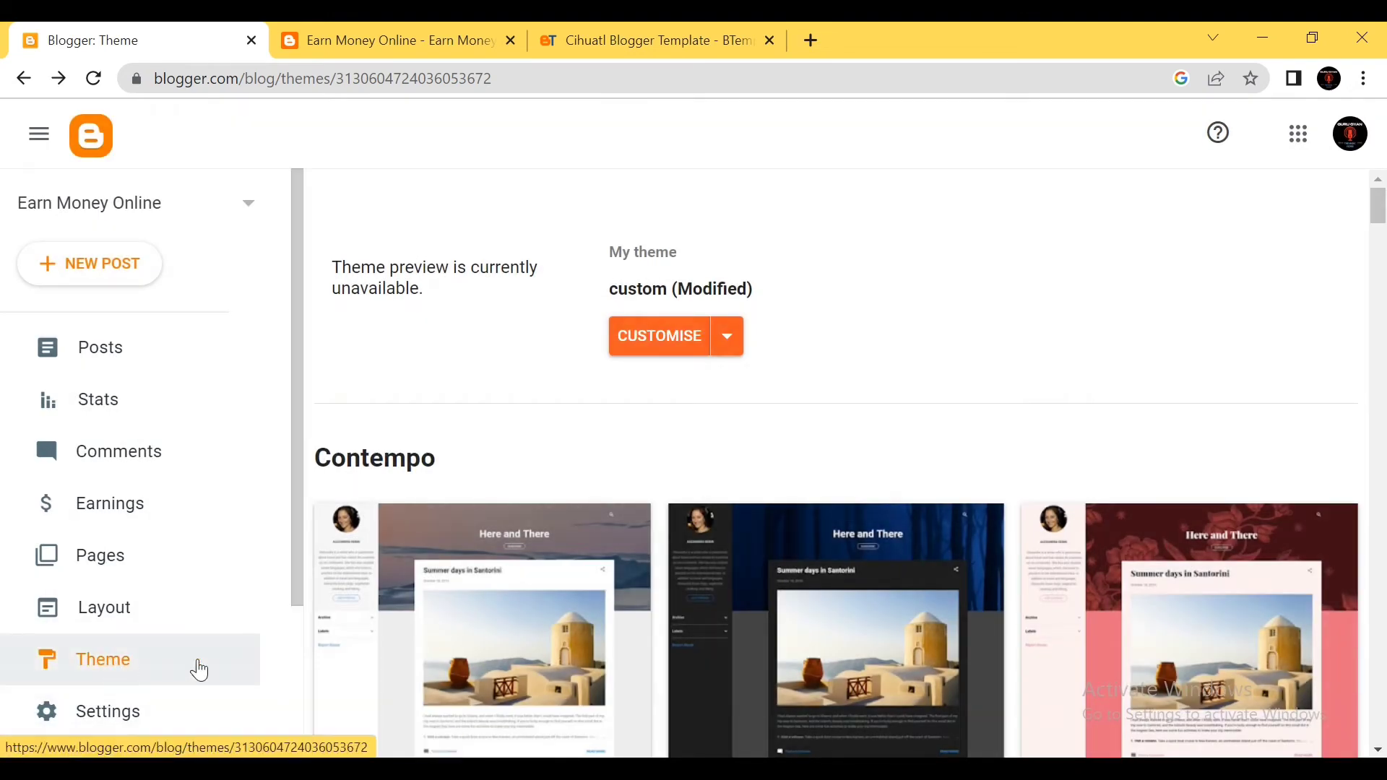
# Restore the blog's theme from the Devify Free Version 1.0 file in the Devify-Free-Version-1.0 folder under Downloads.
pyautogui.click(726, 346)
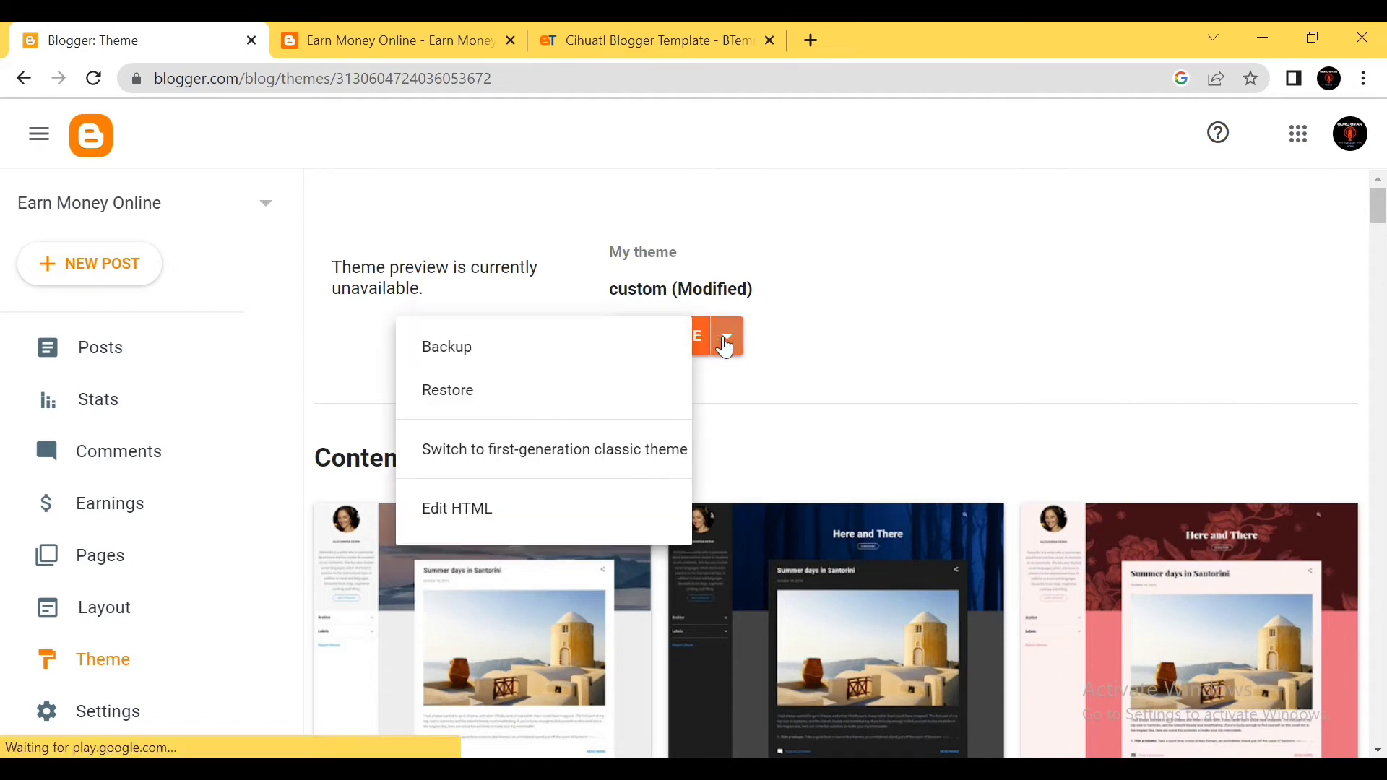
pyautogui.click(453, 402)
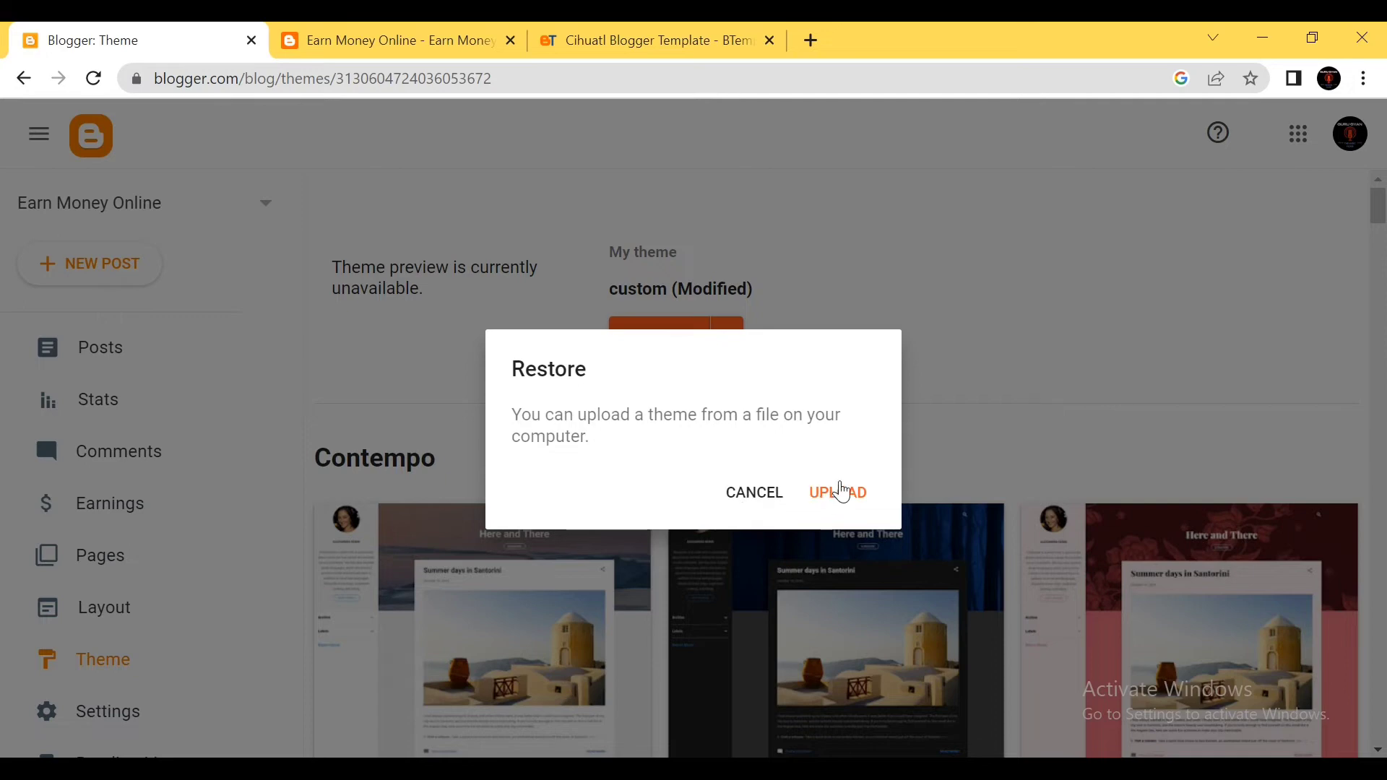
pyautogui.click(840, 492)
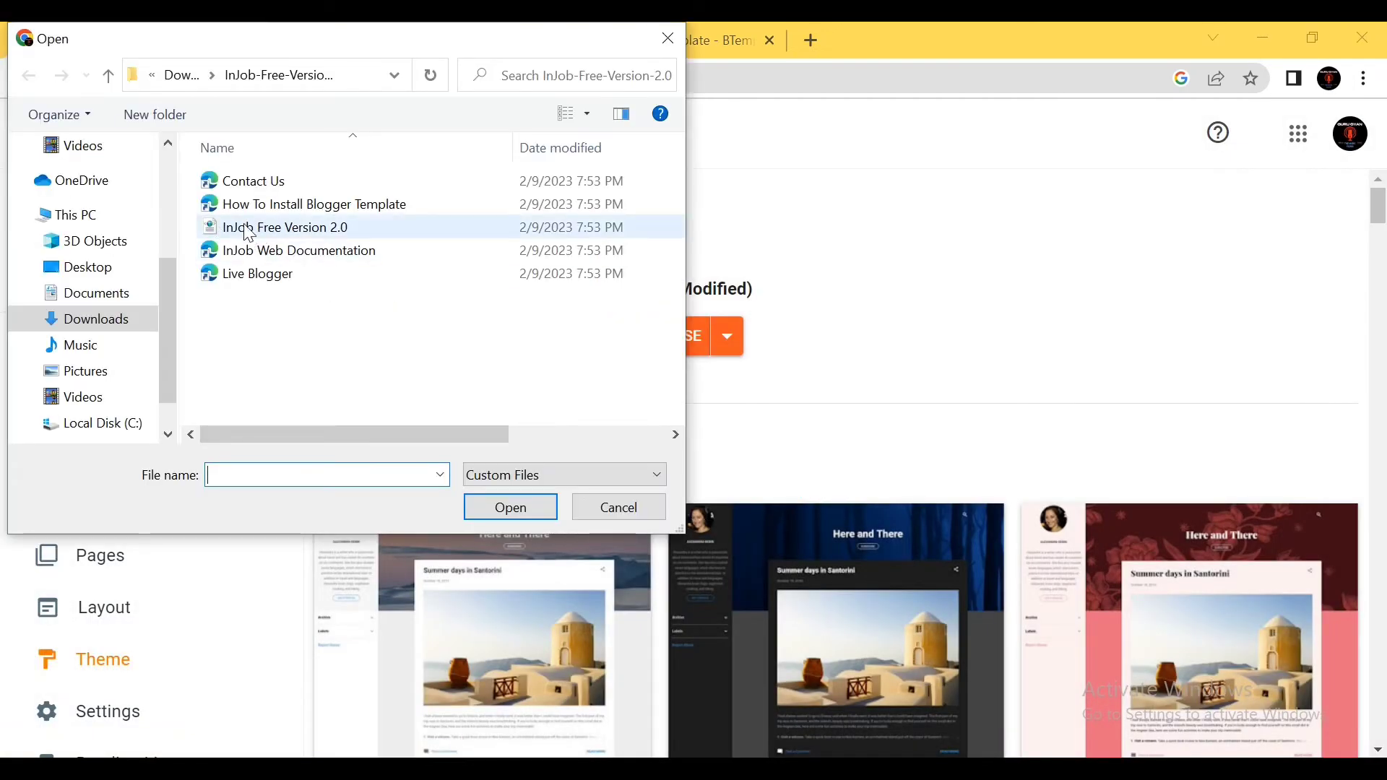
pyautogui.click(99, 322)
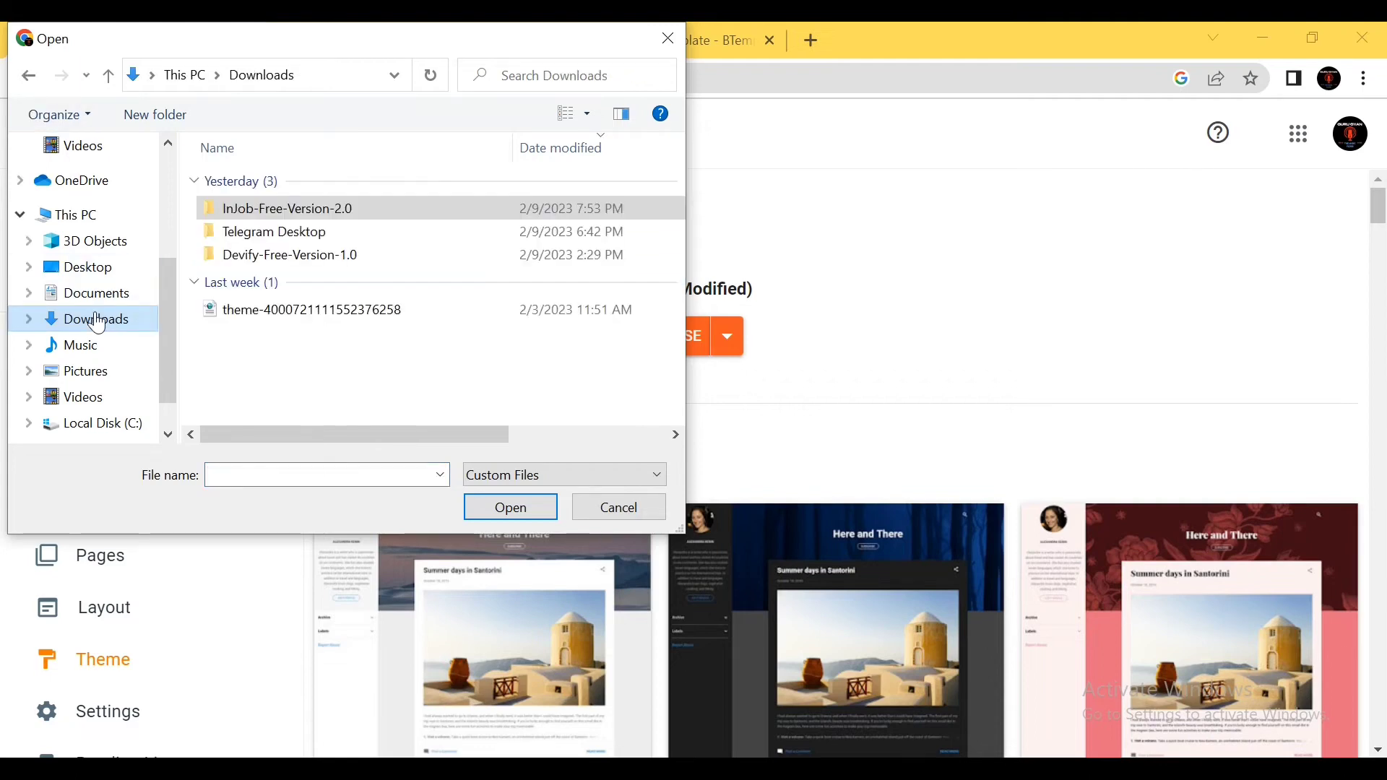
pyautogui.doubleClick(312, 256)
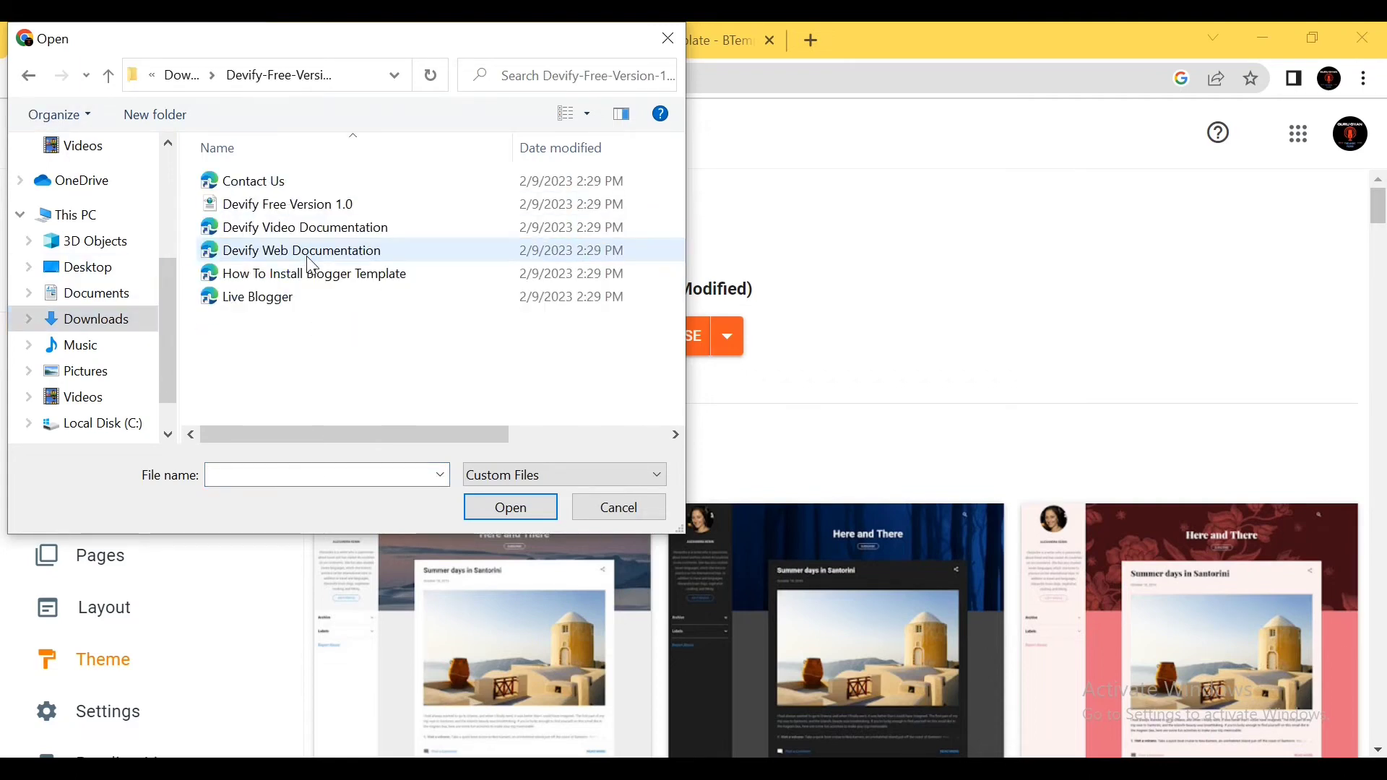
pyautogui.moveTo(393, 434)
pyautogui.mouseDown()
pyautogui.moveTo(459, 436)
pyautogui.moveTo(369, 437)
pyautogui.mouseUp()
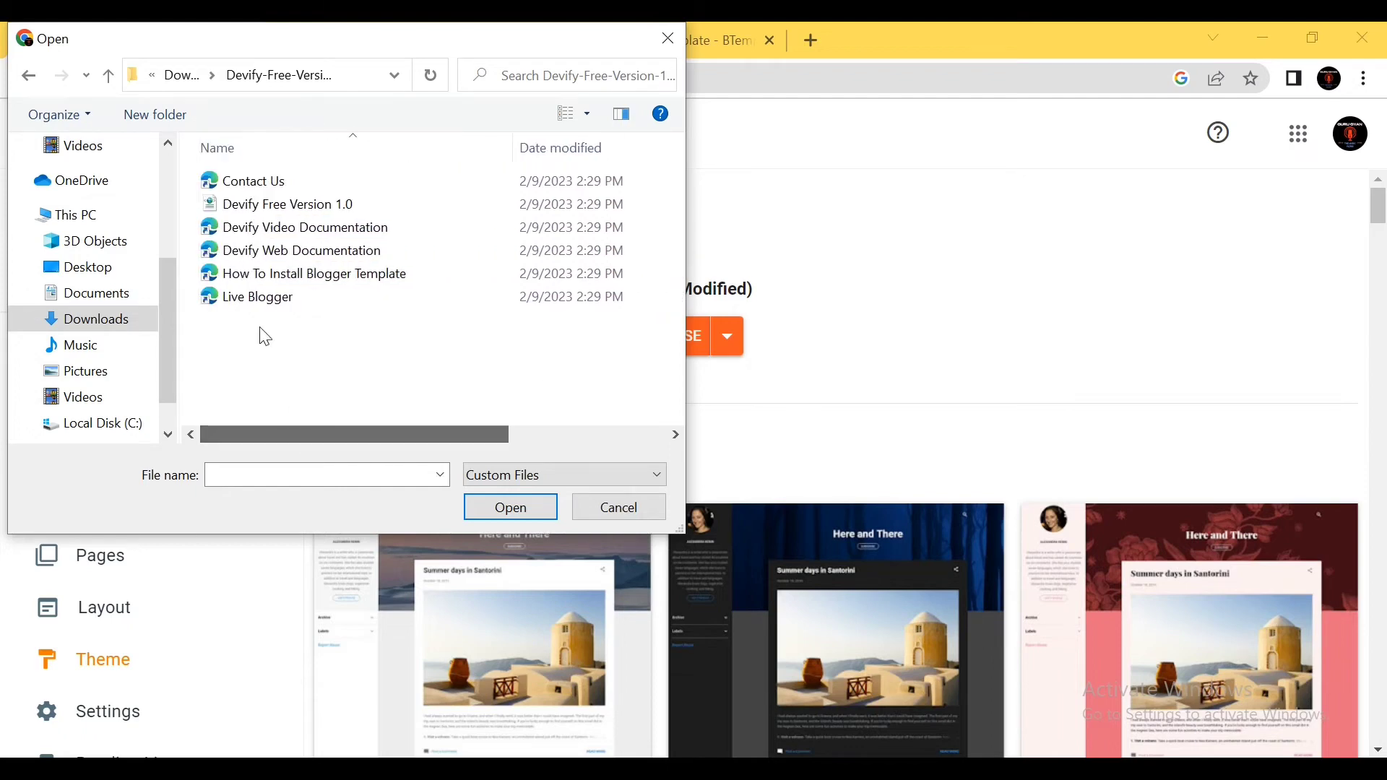
pyautogui.click(283, 206)
pyautogui.click(506, 507)
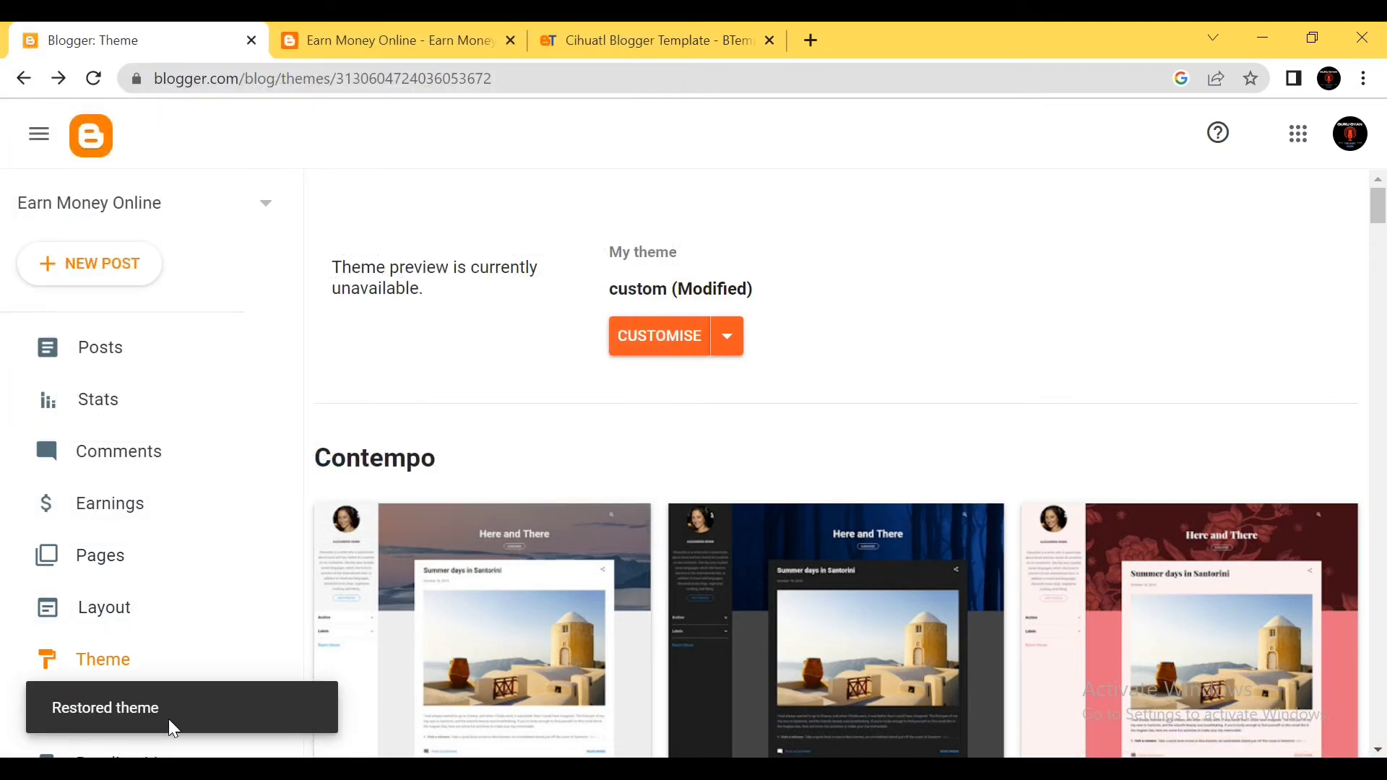
# View the Earn Money Online post in the new theme, return to the blog's homepage and look through it.
pyautogui.click(411, 30)
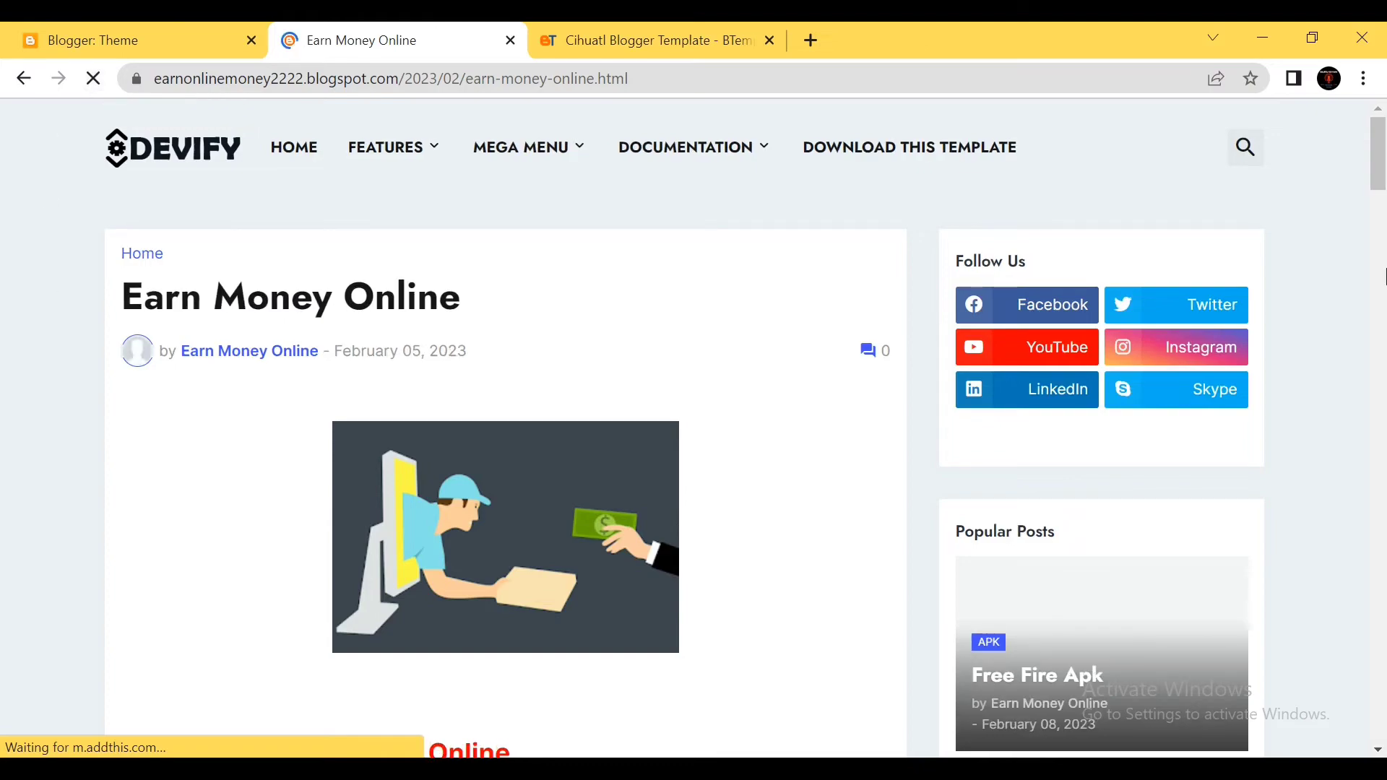
pyautogui.moveTo(1384, 152)
pyautogui.mouseDown()
pyautogui.moveTo(1385, 425)
pyautogui.moveTo(1385, 148)
pyautogui.mouseUp()
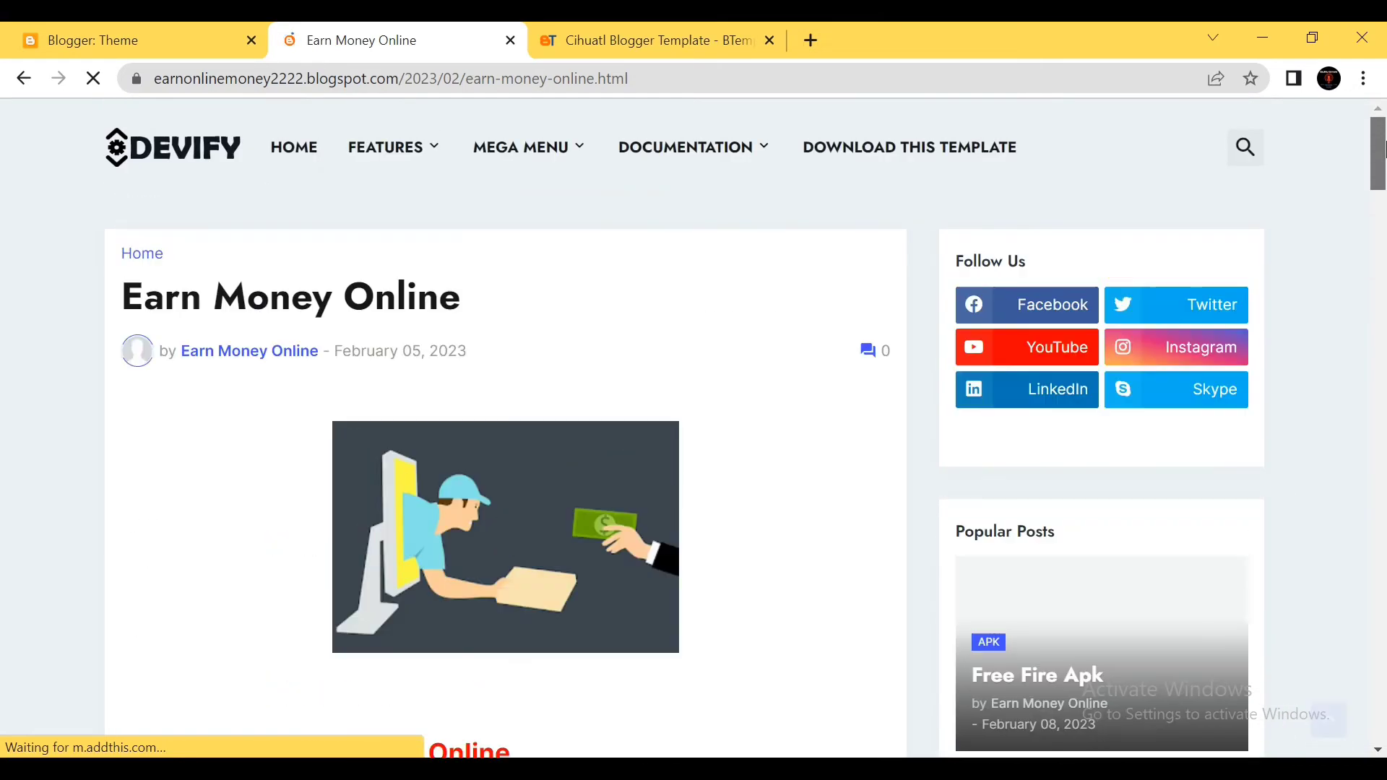
pyautogui.click(28, 84)
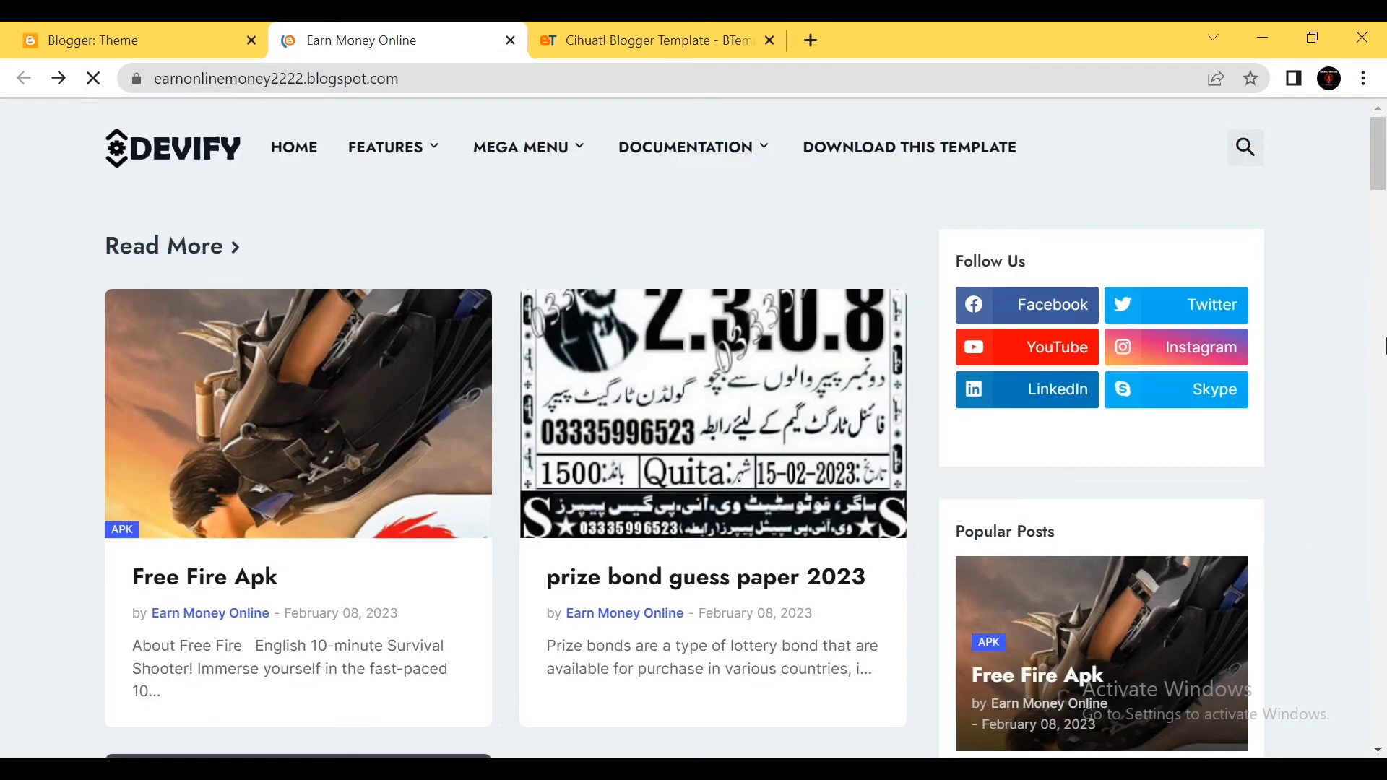
pyautogui.moveTo(1384, 150); pyautogui.dragTo(1375, 101)
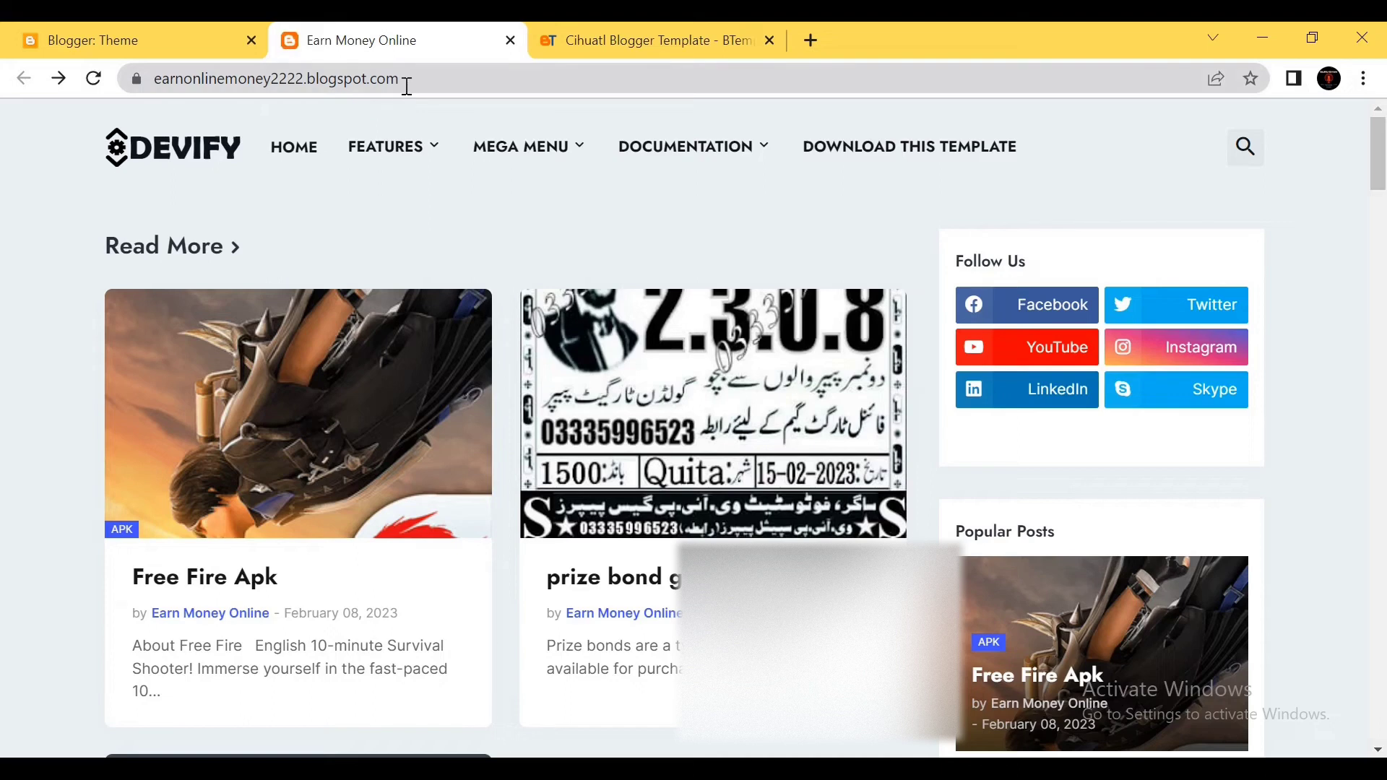
# Copy the earnonlinemoney2222.blogspot.com homepage address and open it in a new tab of the other Chrome window.
pyautogui.moveTo(407, 86); pyautogui.dragTo(146, 110)
pyautogui.rightClick(207, 75)
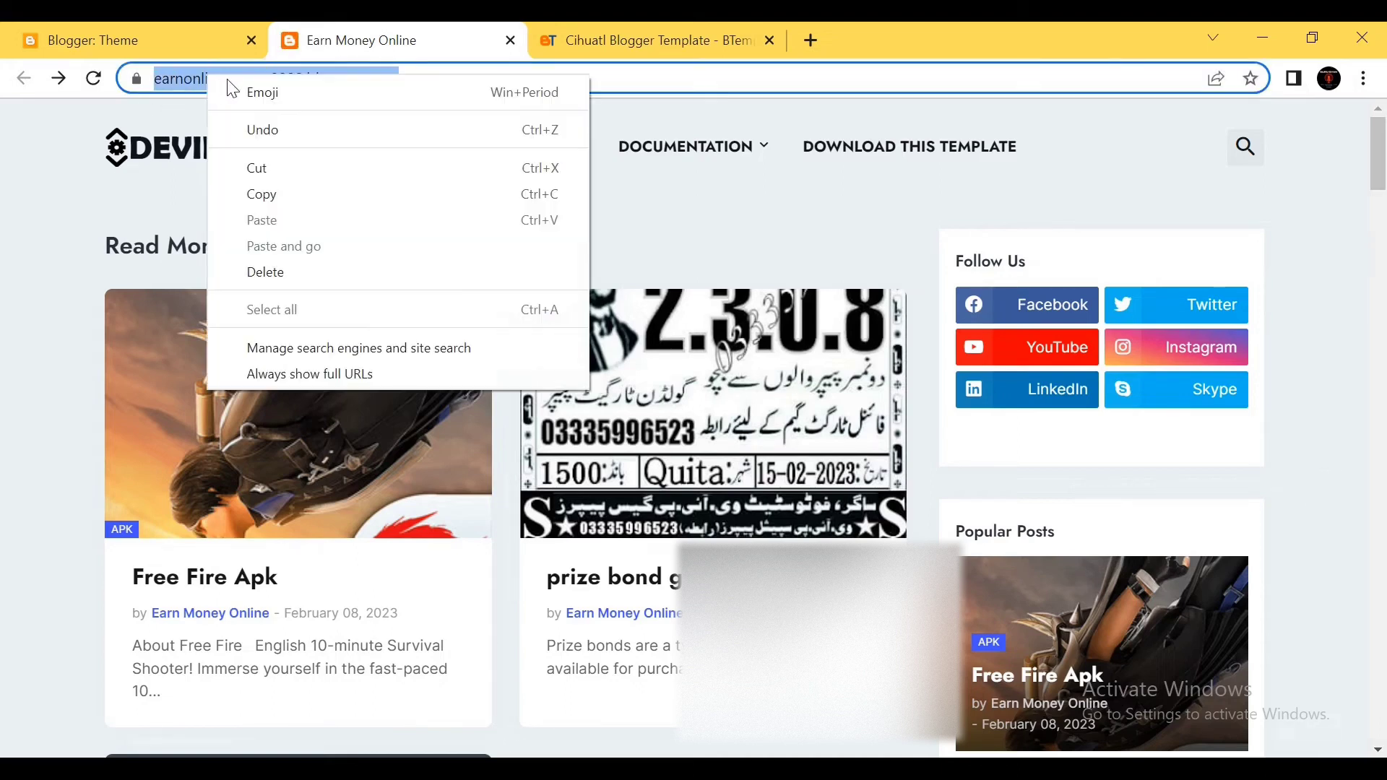
pyautogui.click(266, 204)
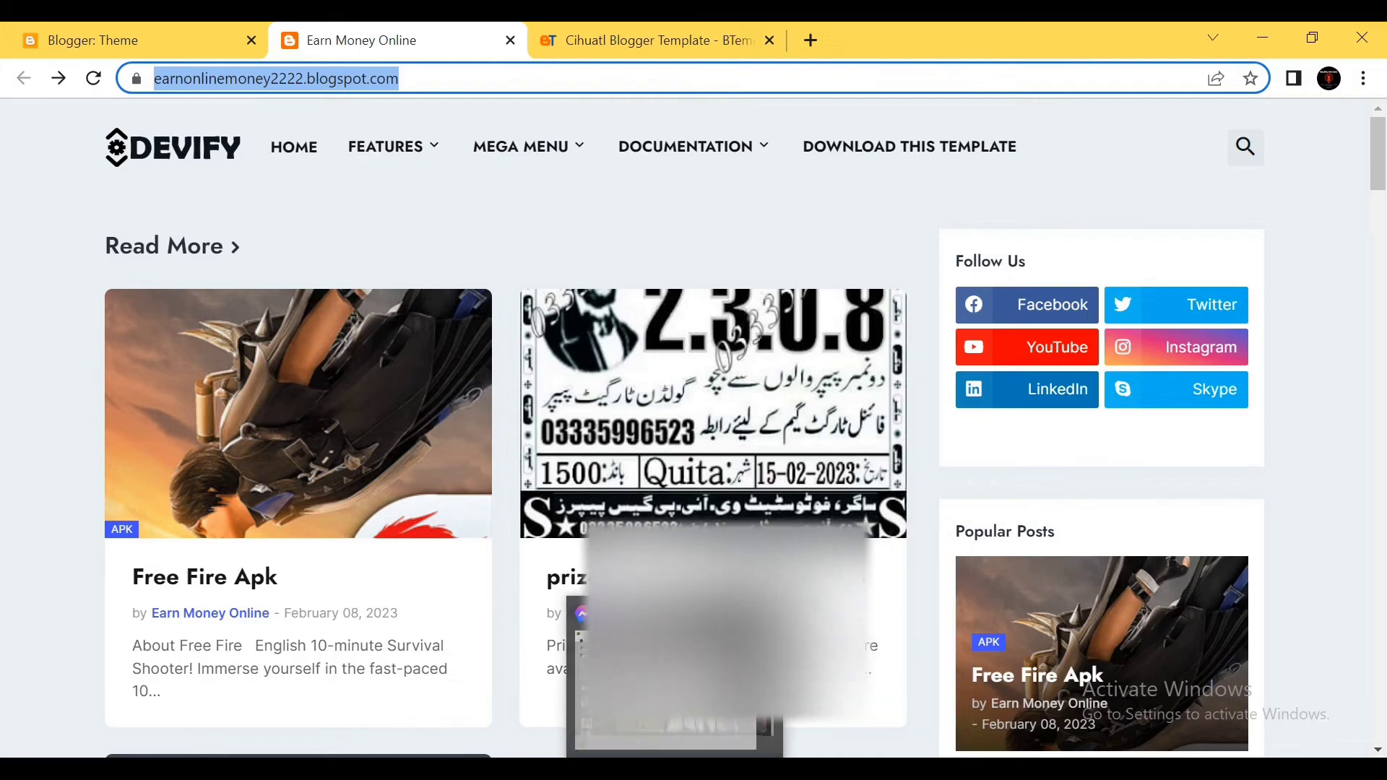
pyautogui.hotkey('alt', 'Tab')
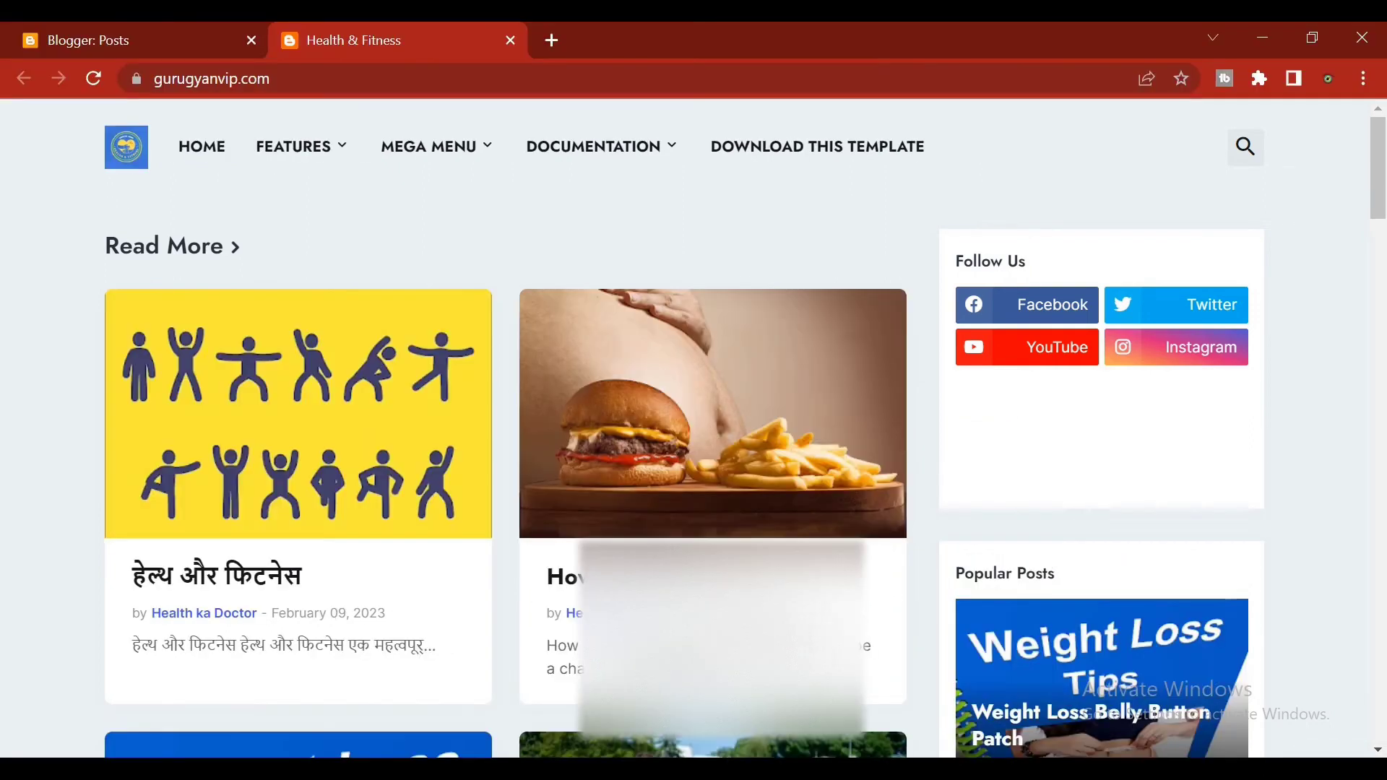
pyautogui.click(553, 42)
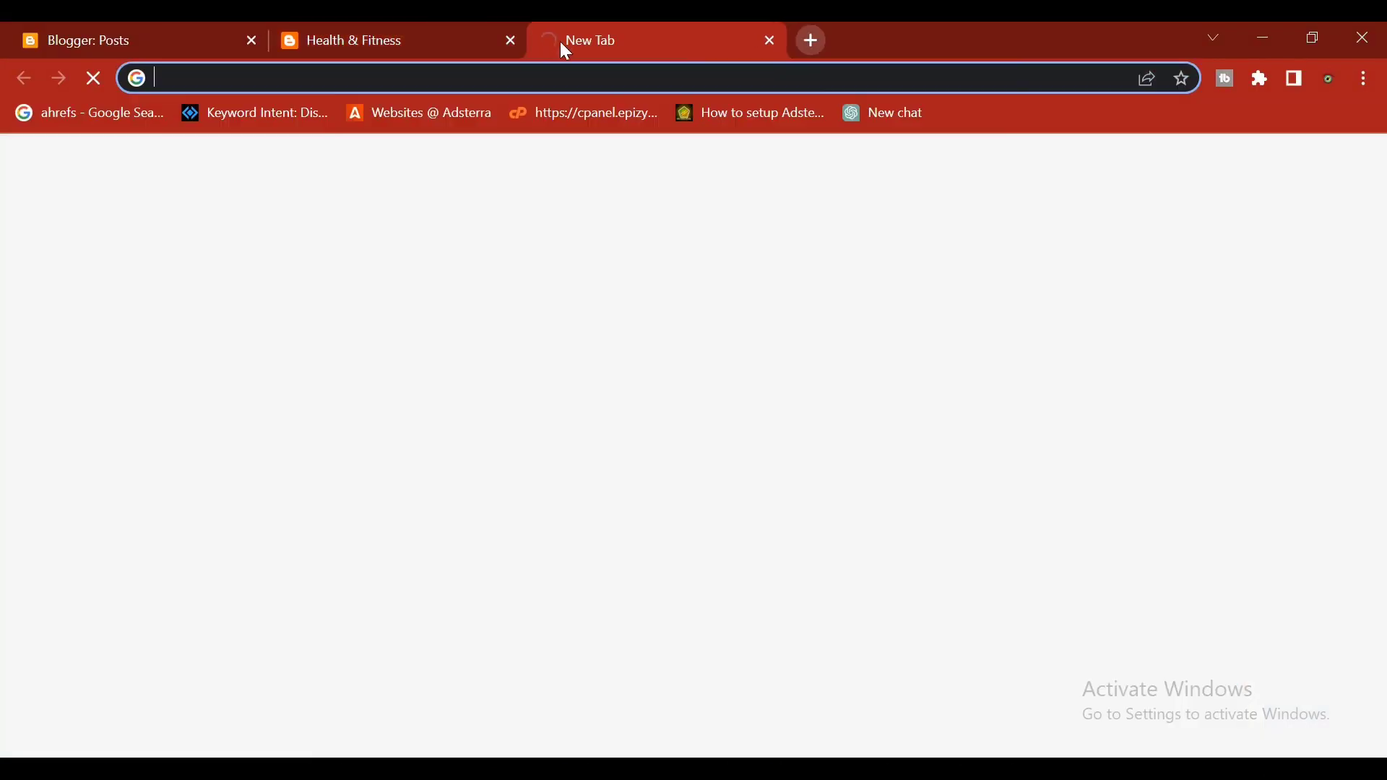
pyautogui.rightClick(504, 78)
pyautogui.click(557, 226)
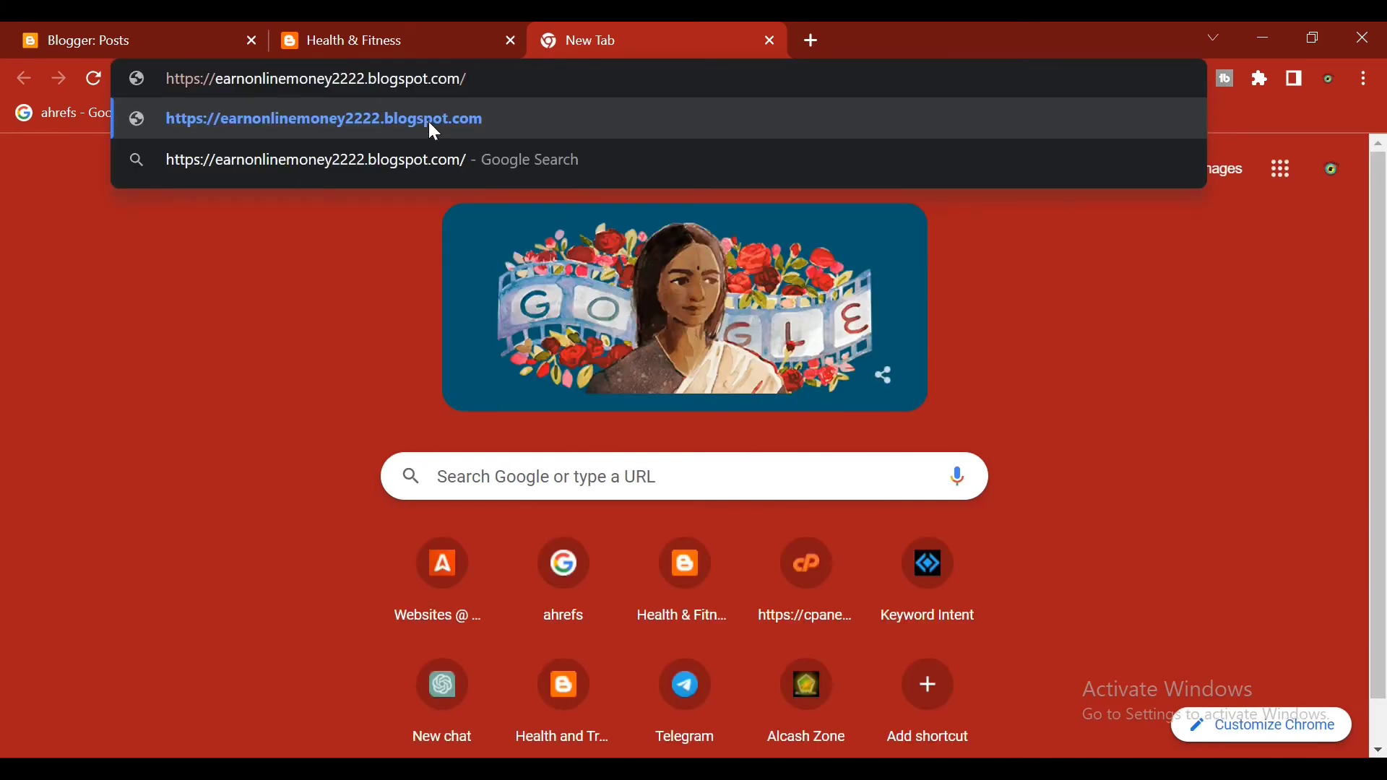
pyautogui.click(430, 122)
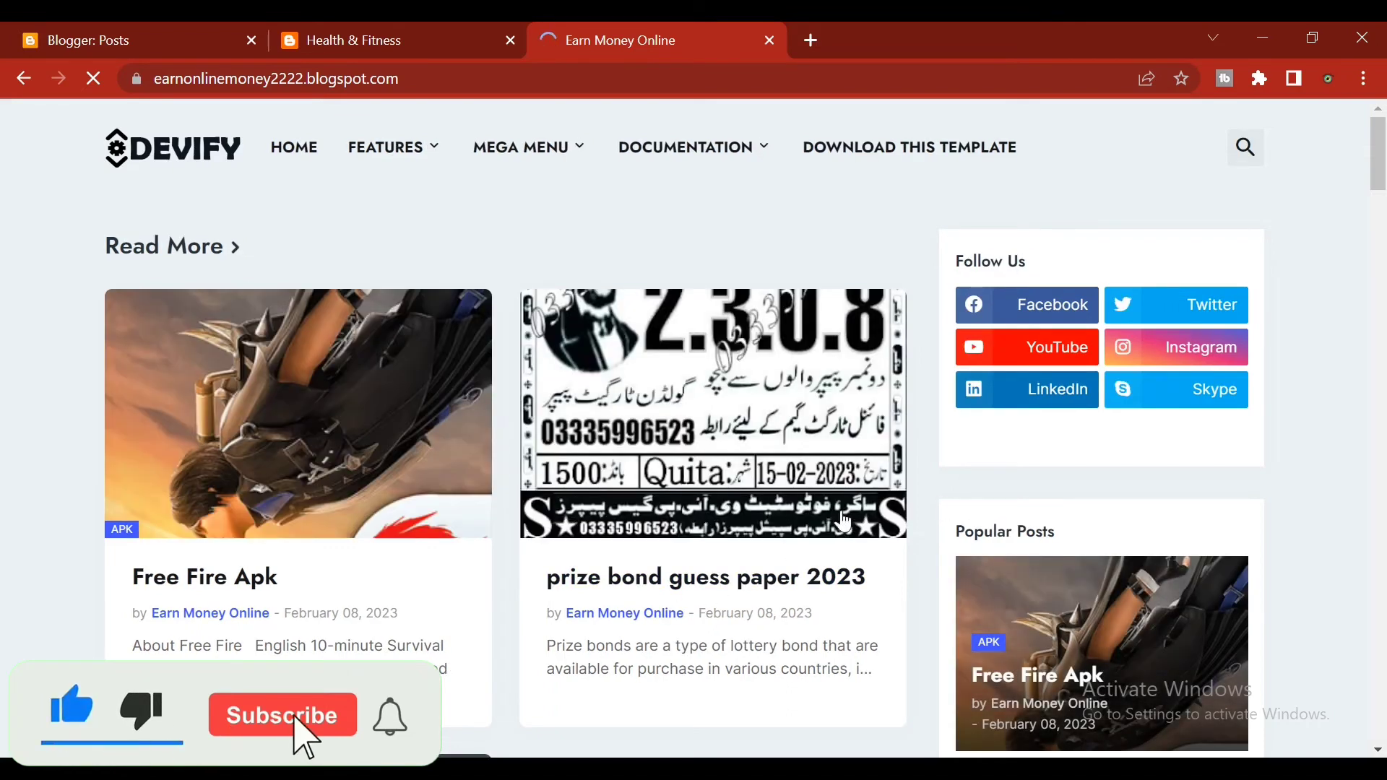
# Look through the Health & Fitness blog's homepage at gurugyanvip.com to compare its layout with the Earn Money Online blog.
pyautogui.click(386, 34)
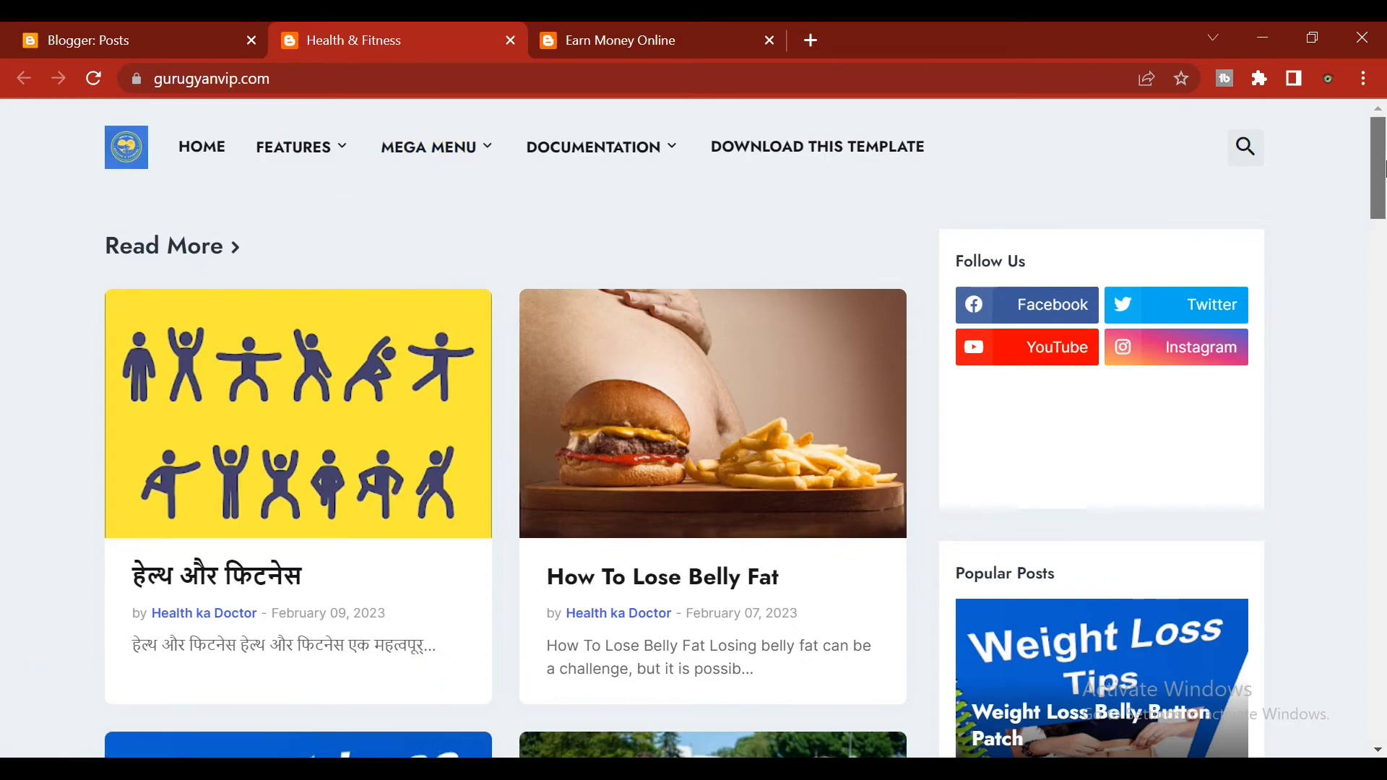
pyautogui.moveTo(1385, 168)
pyautogui.mouseDown()
pyautogui.moveTo(1385, 646)
pyautogui.moveTo(1385, 163)
pyautogui.mouseUp()
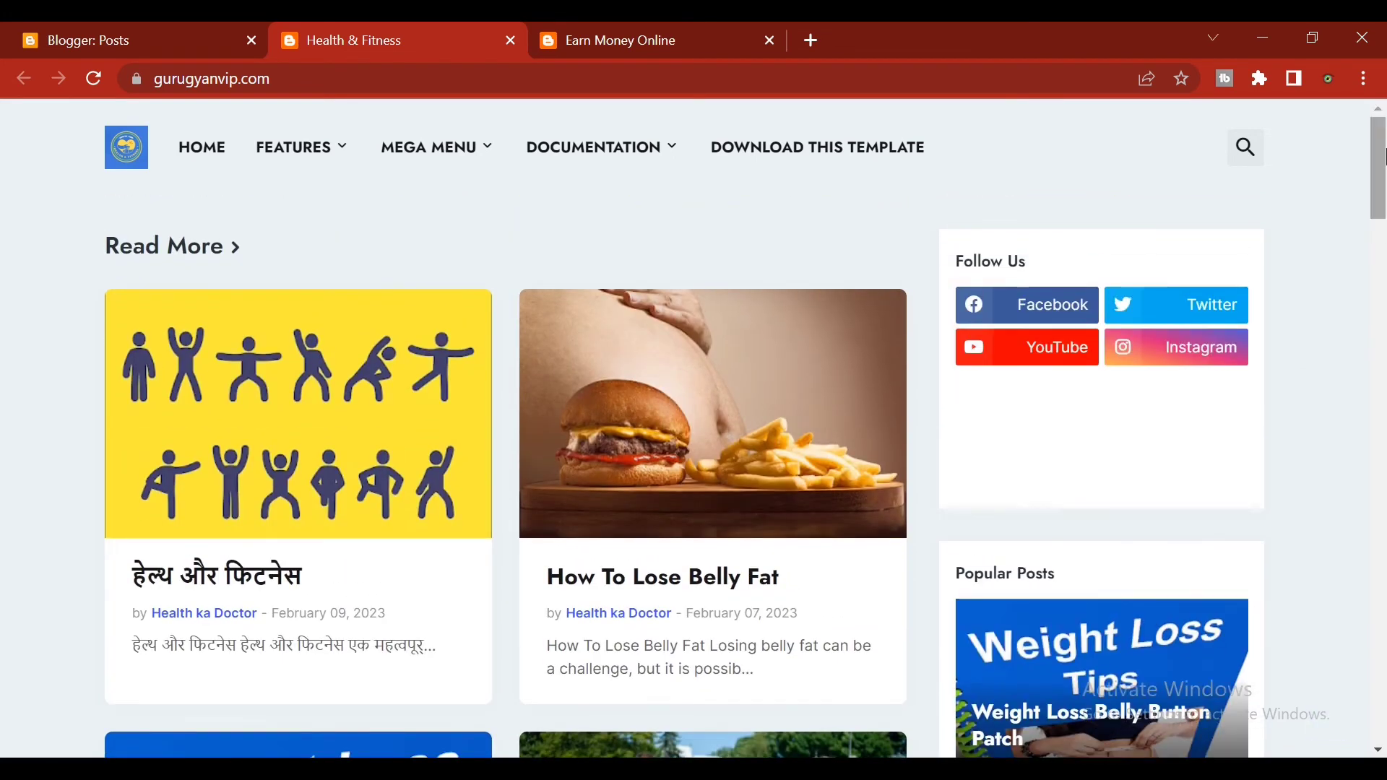